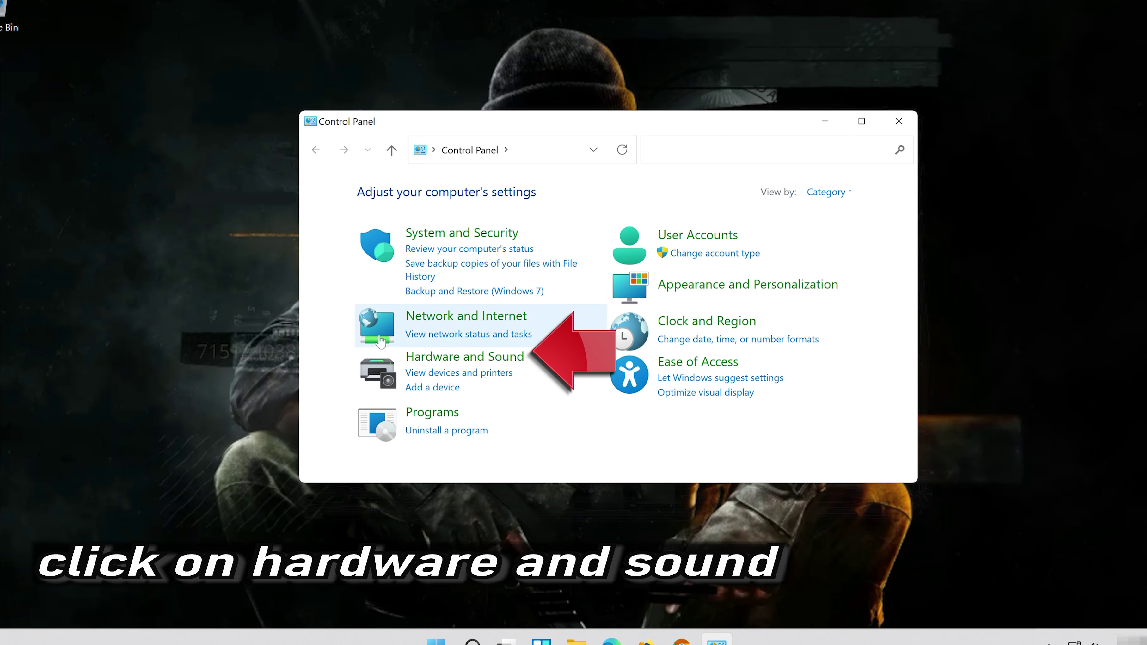
Open the Sound settings under Hardware and Sound, and close the Control Panel window behind the dialog
left_click(487, 358)
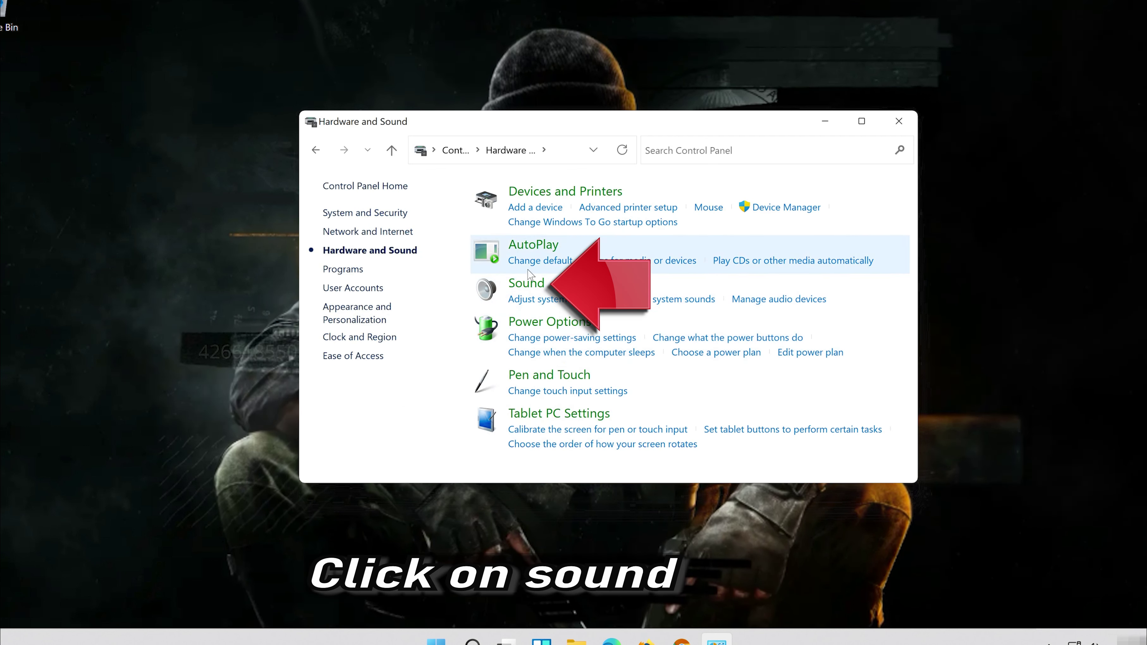
left_click(525, 285)
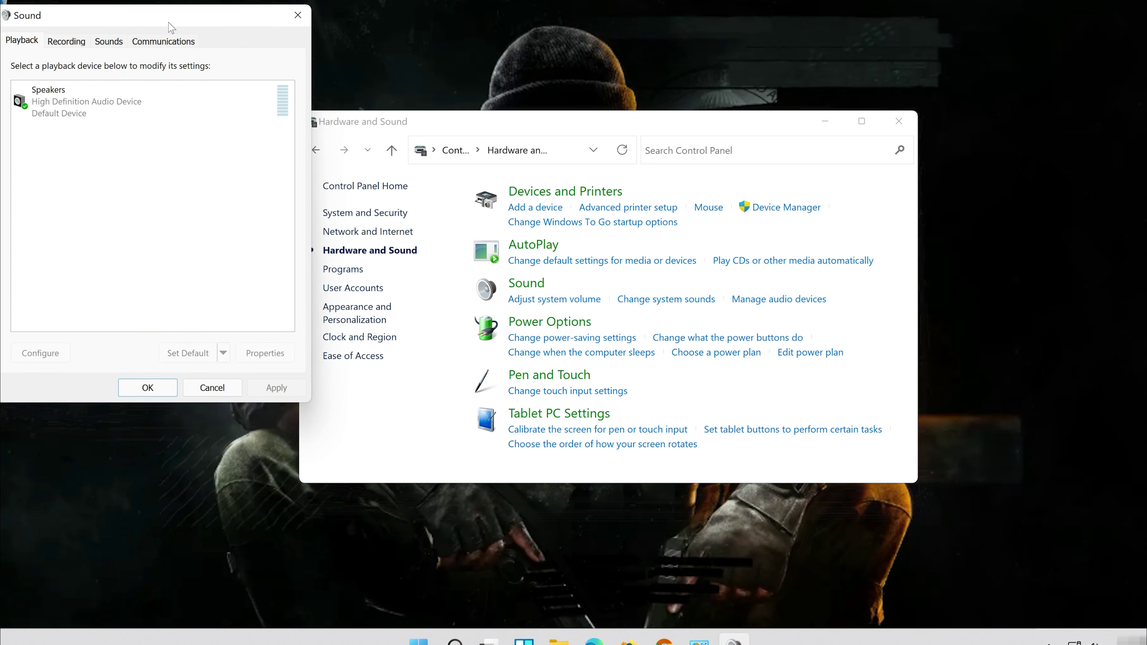
left_click_drag(171, 27, 607, 117)
left_click(896, 120)
Open the properties of the default Speakers playback device
left_click(550, 187)
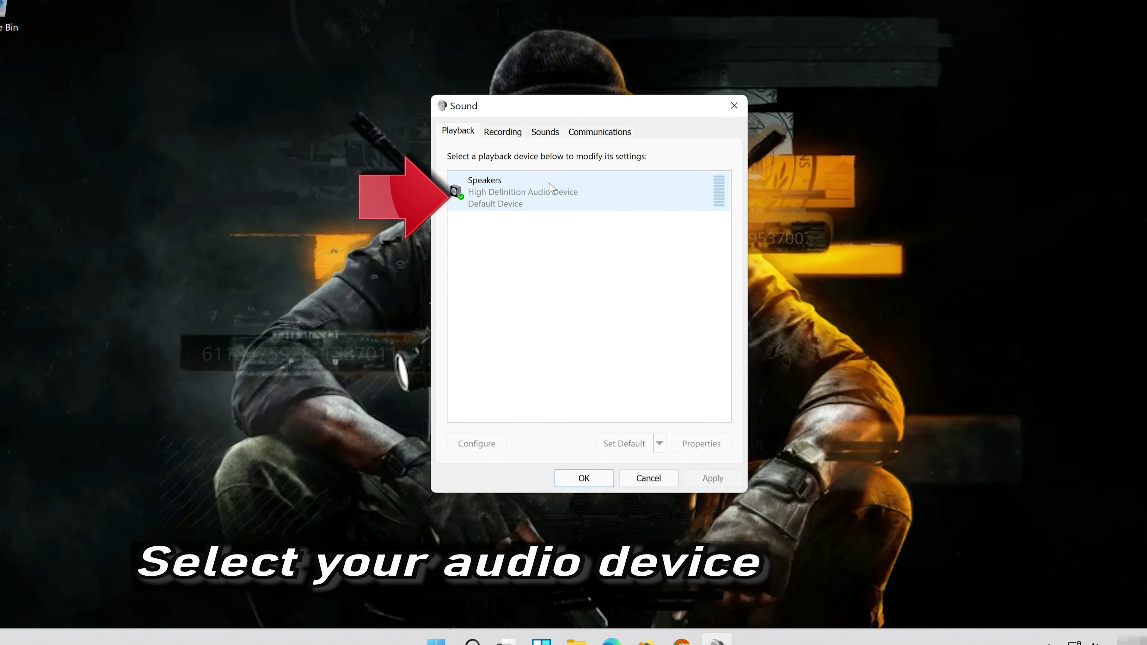
left_click(550, 186)
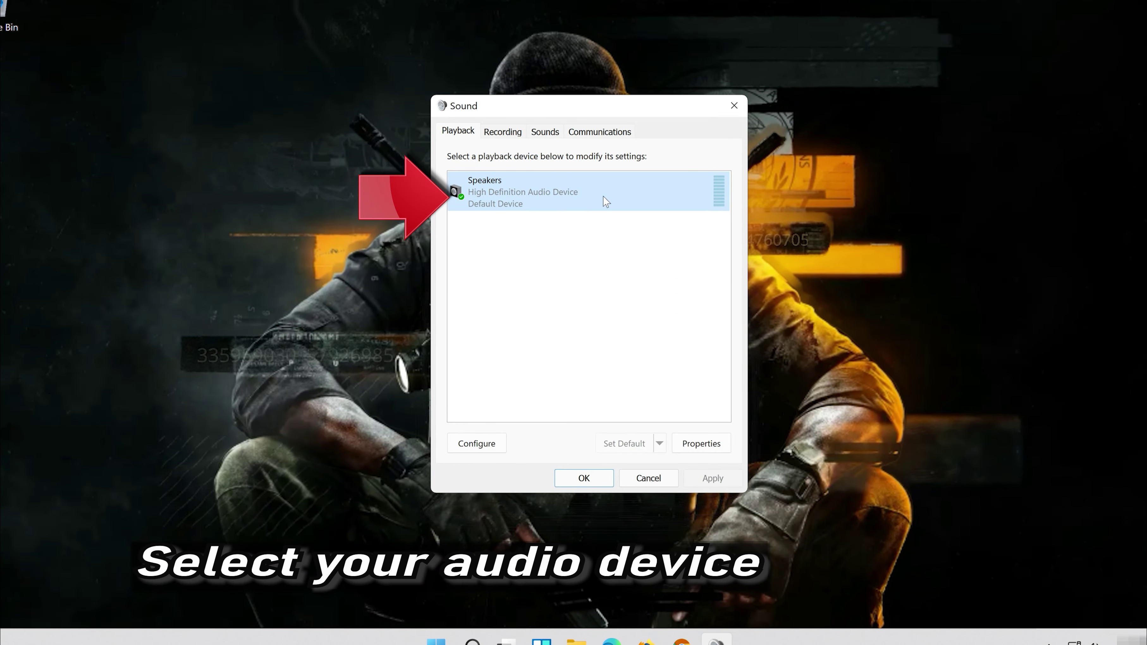
right_click(590, 183)
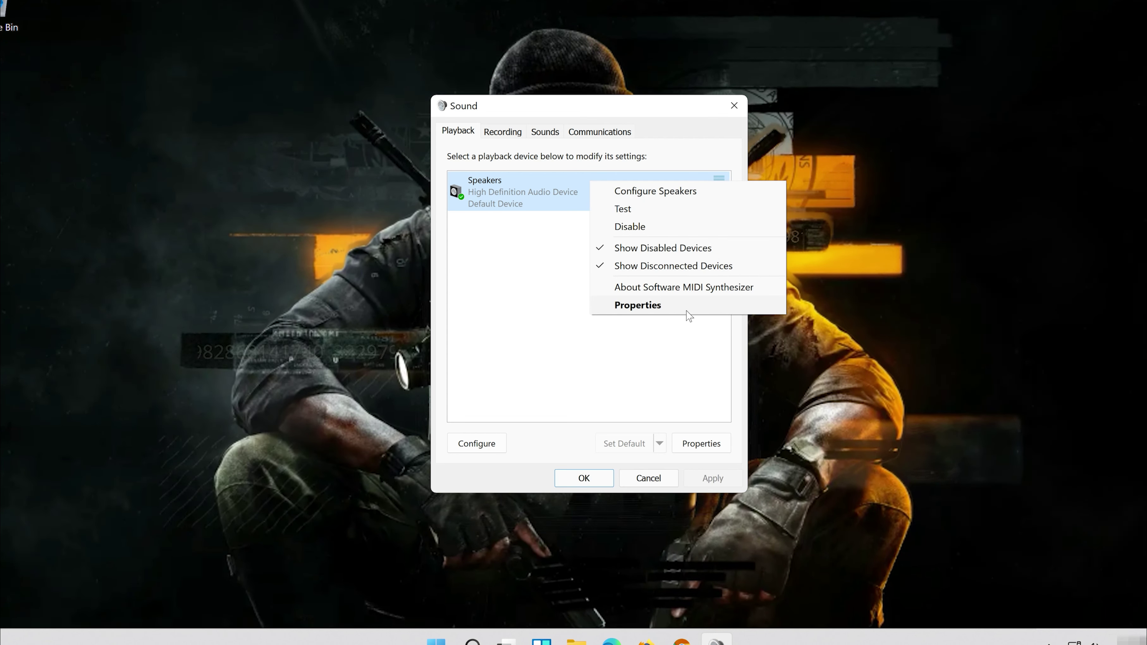
left_click(686, 310)
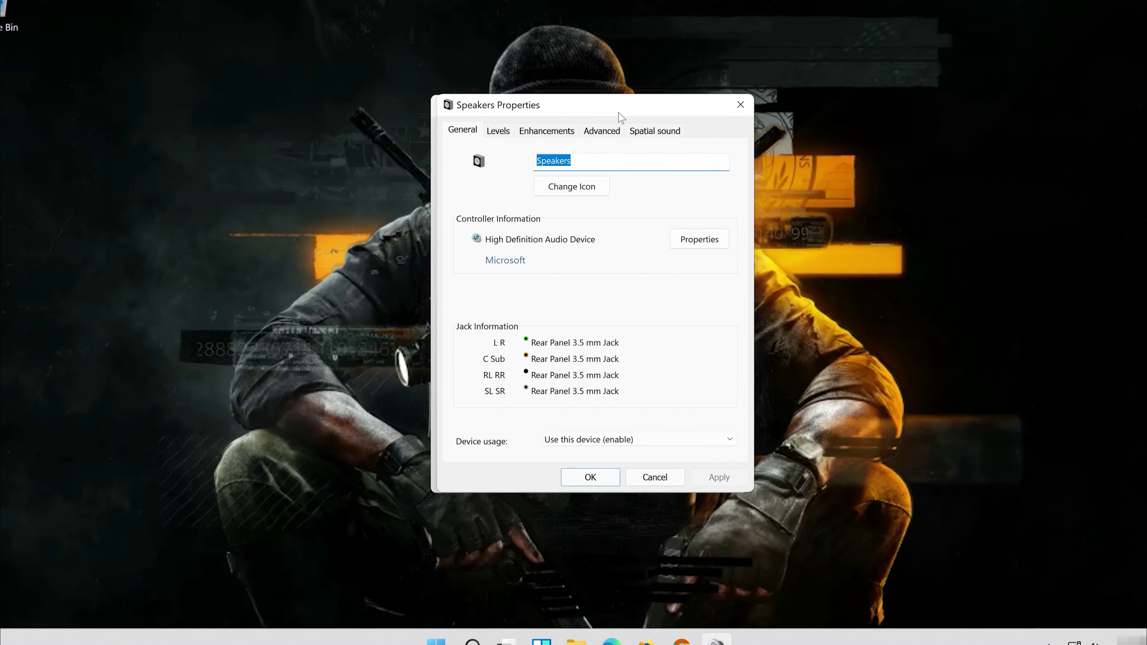
Disable all enhancements for the Speakers, apply the change and close the sound dialogs
left_click(565, 130)
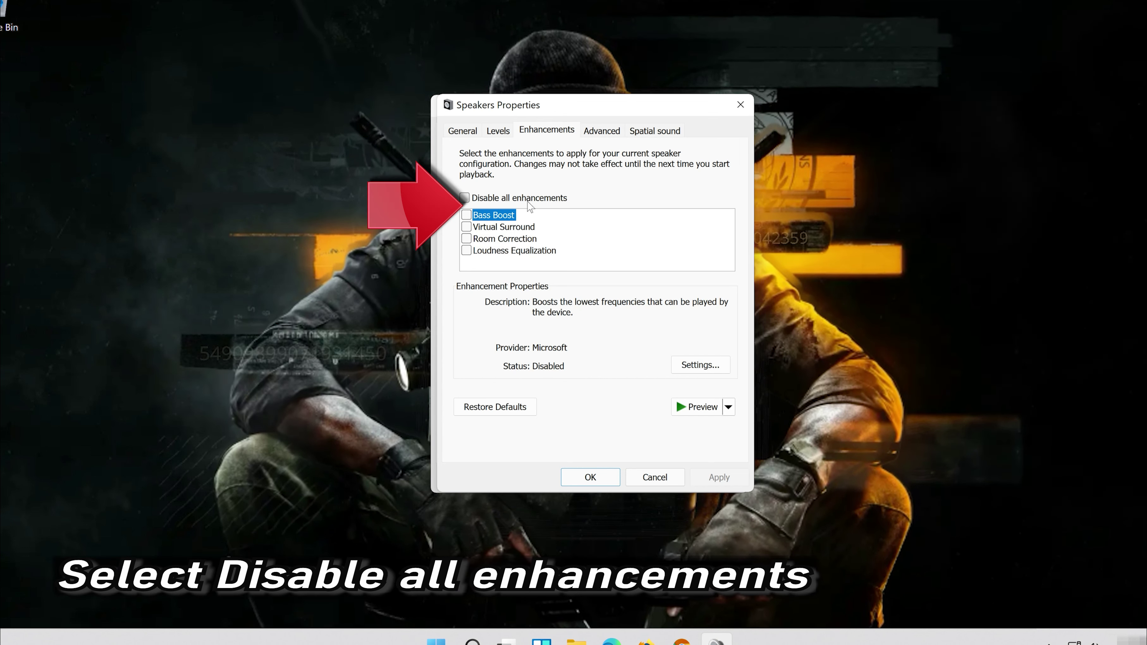
left_click(469, 199)
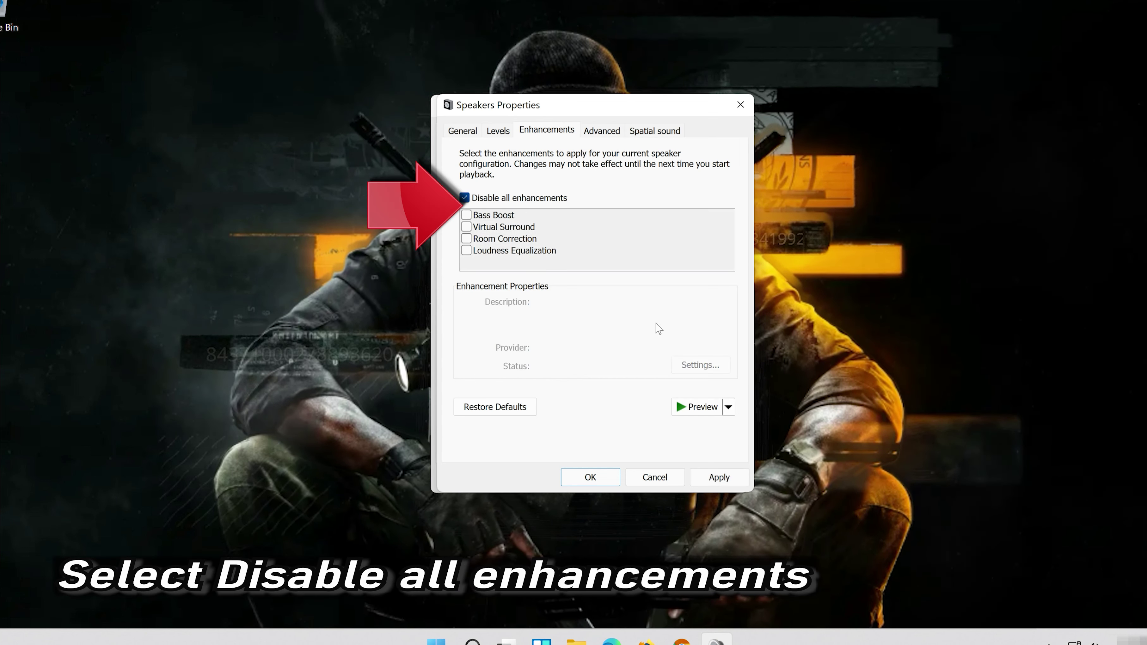
left_click(726, 478)
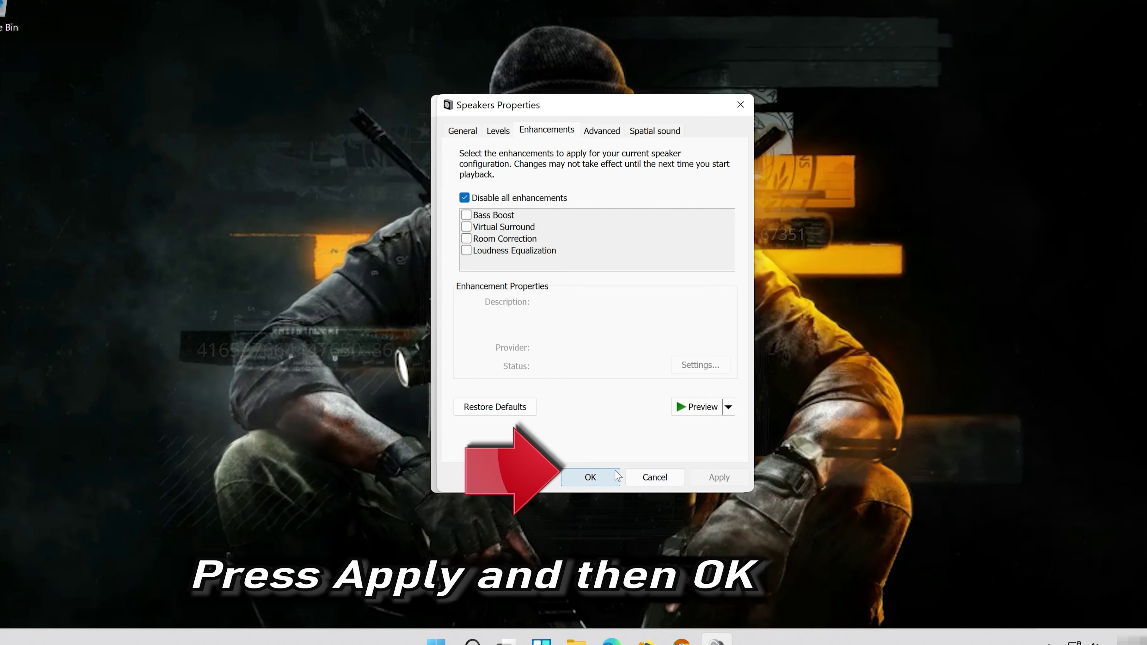
left_click(591, 477)
left_click(584, 477)
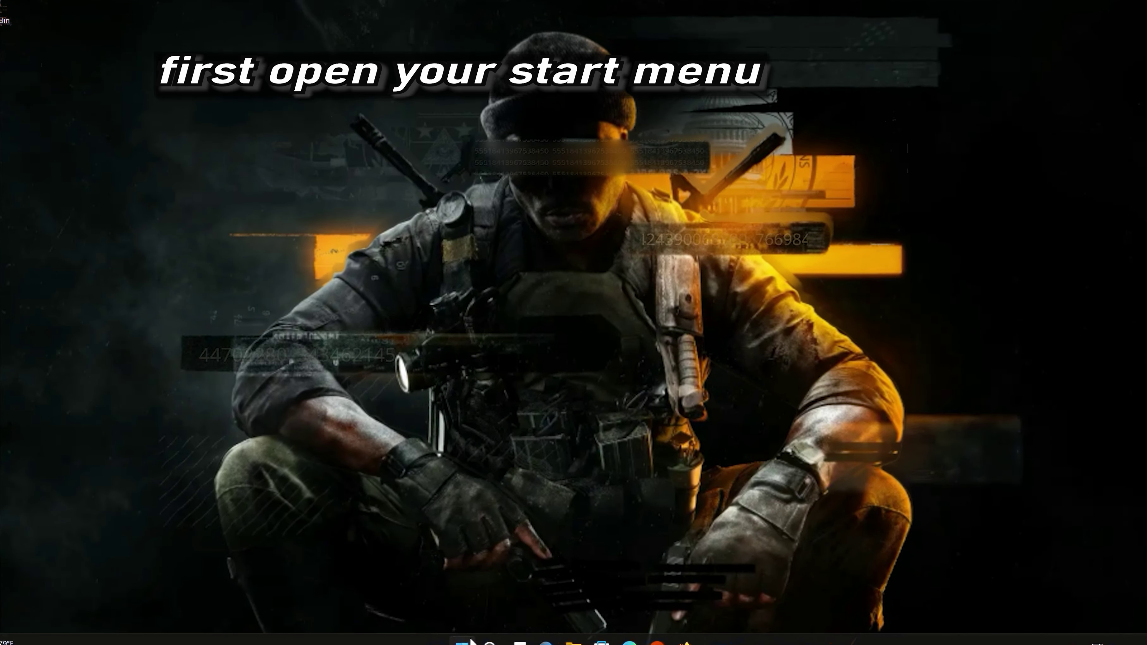
Open Windows Settings and go to the other troubleshooters under System > Troubleshoot
left_click(465, 640)
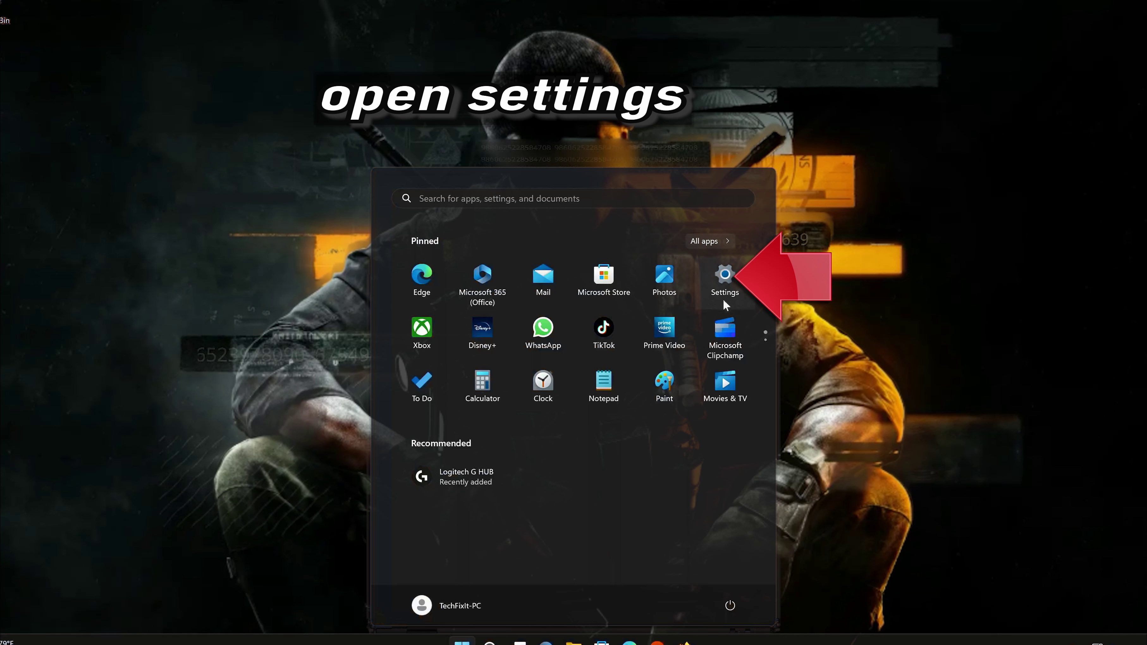
left_click(735, 283)
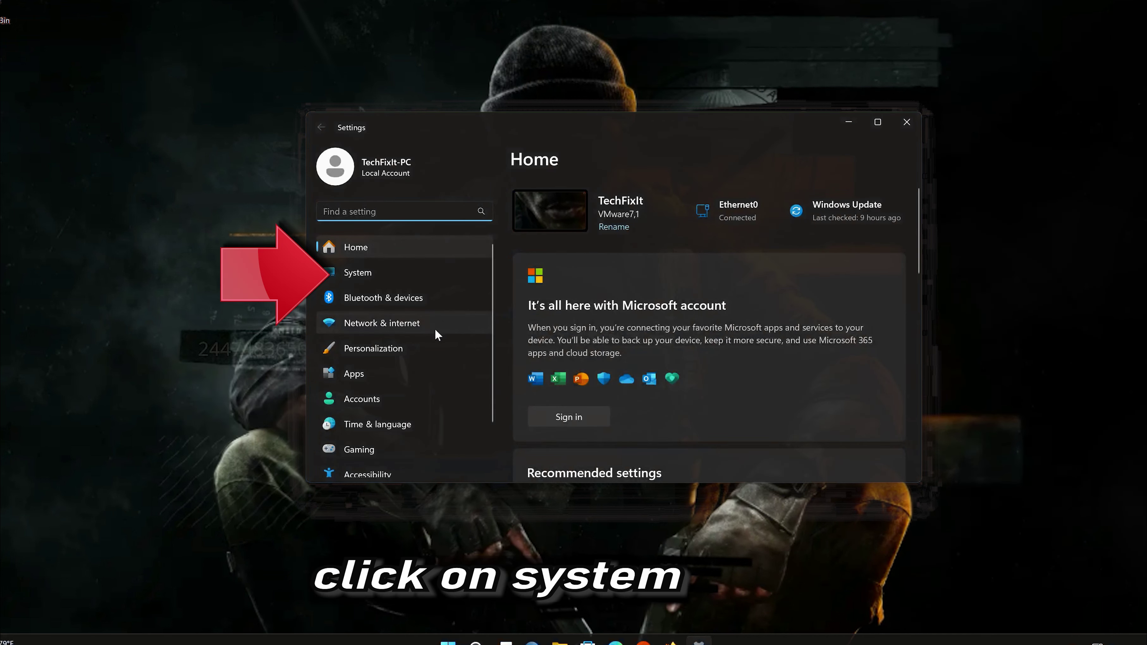
left_click(397, 275)
scroll(684, 357, "down", 6)
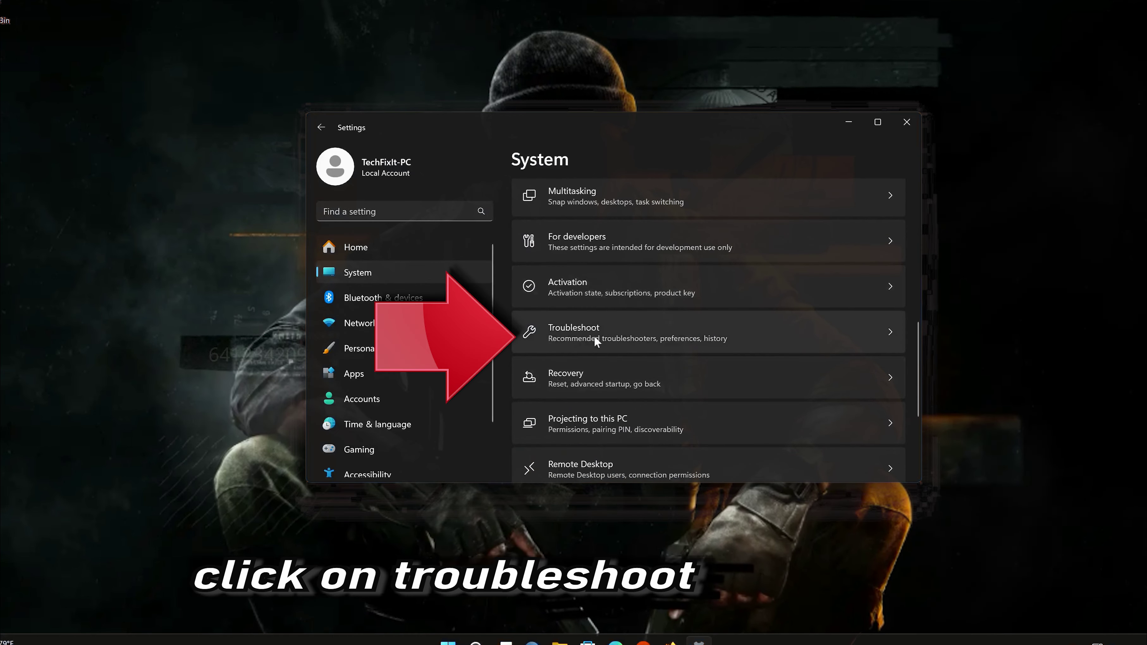
scroll(612, 311, "down", 1)
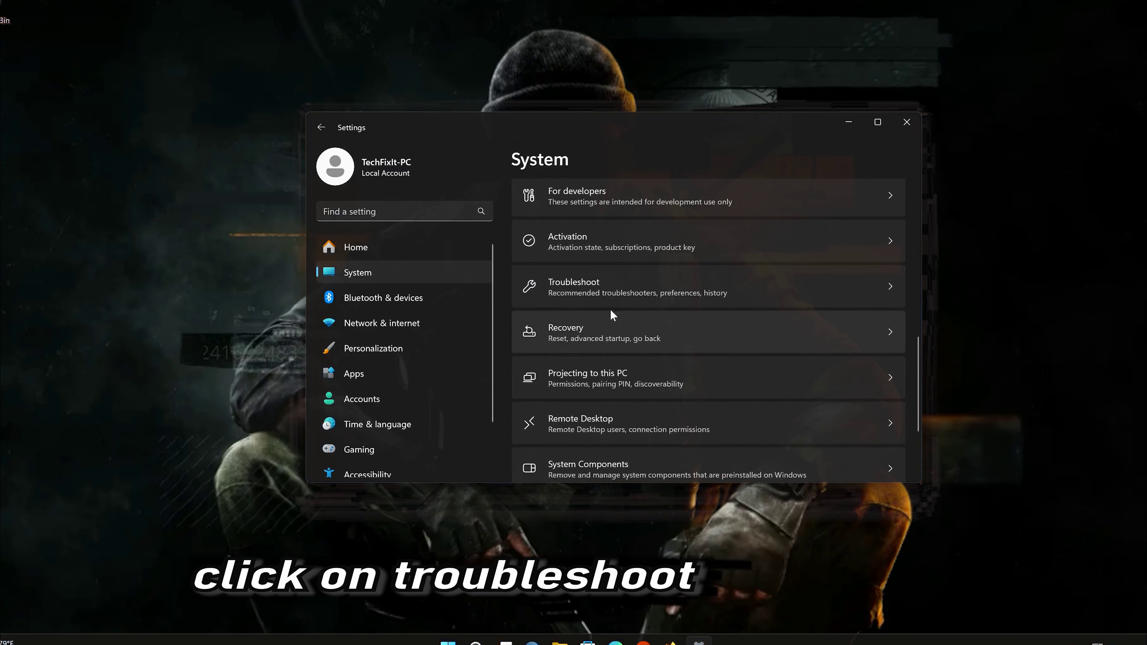
left_click(632, 294)
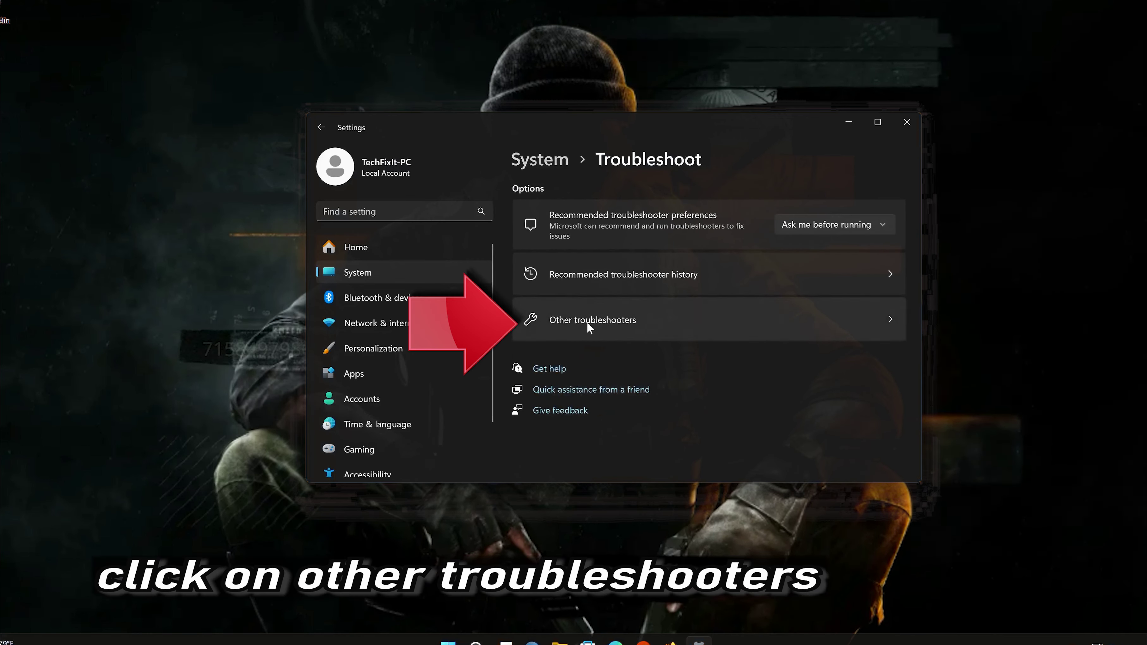
left_click(620, 332)
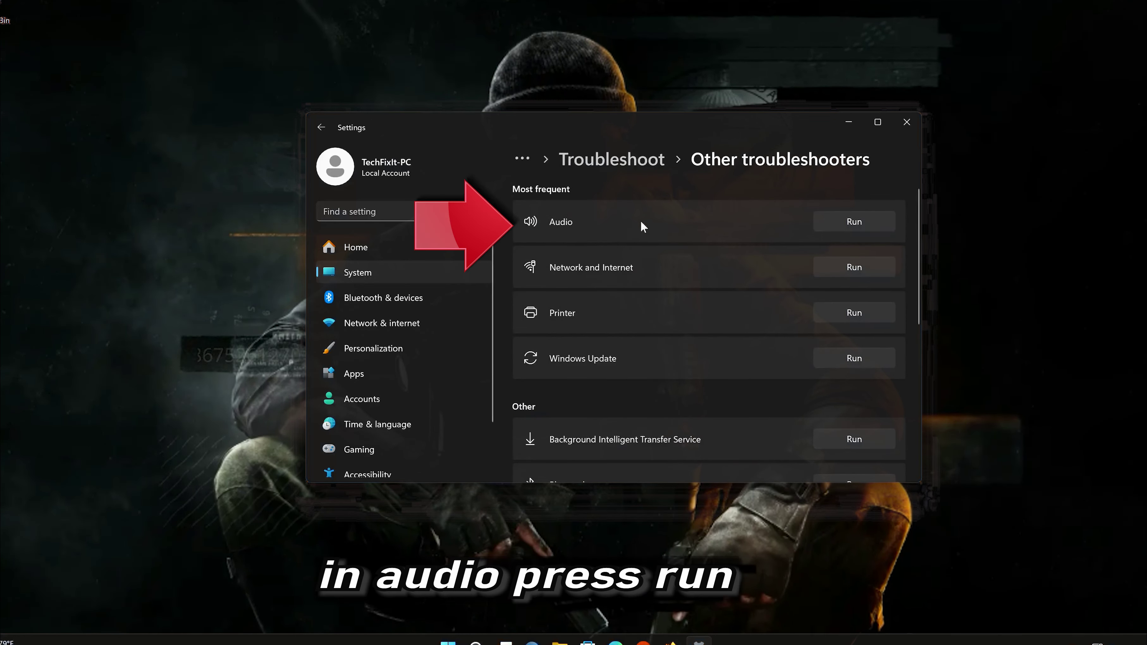
Run the Audio troubleshooter and consent to the automated diagnostics
left_click(858, 223)
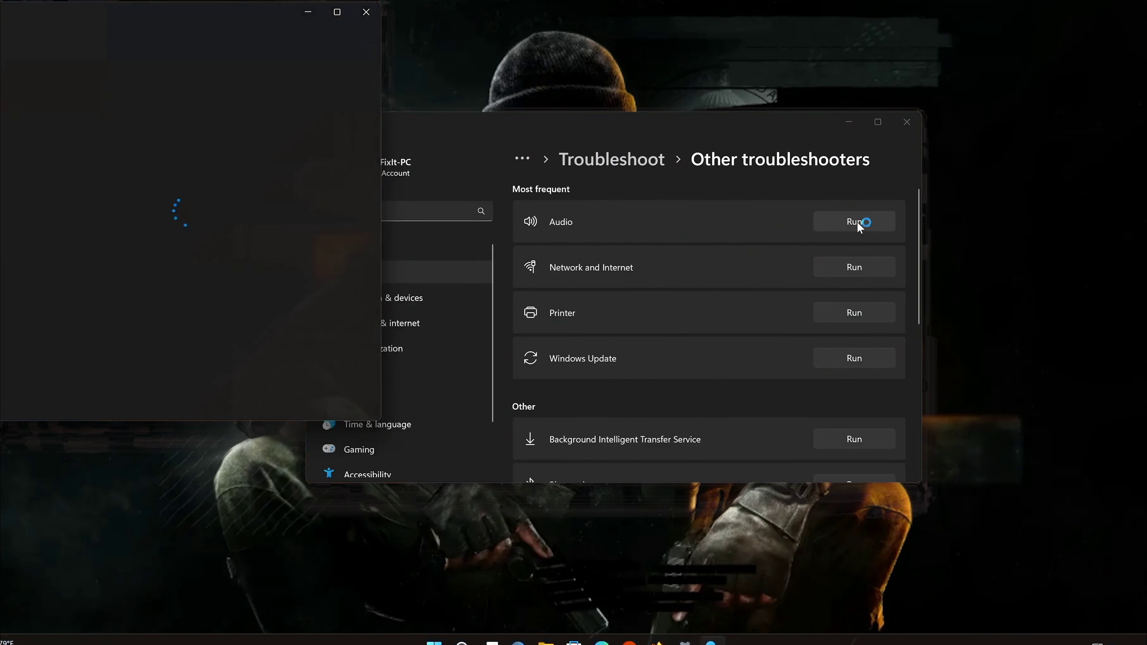
left_click_drag(274, 18, 637, 91)
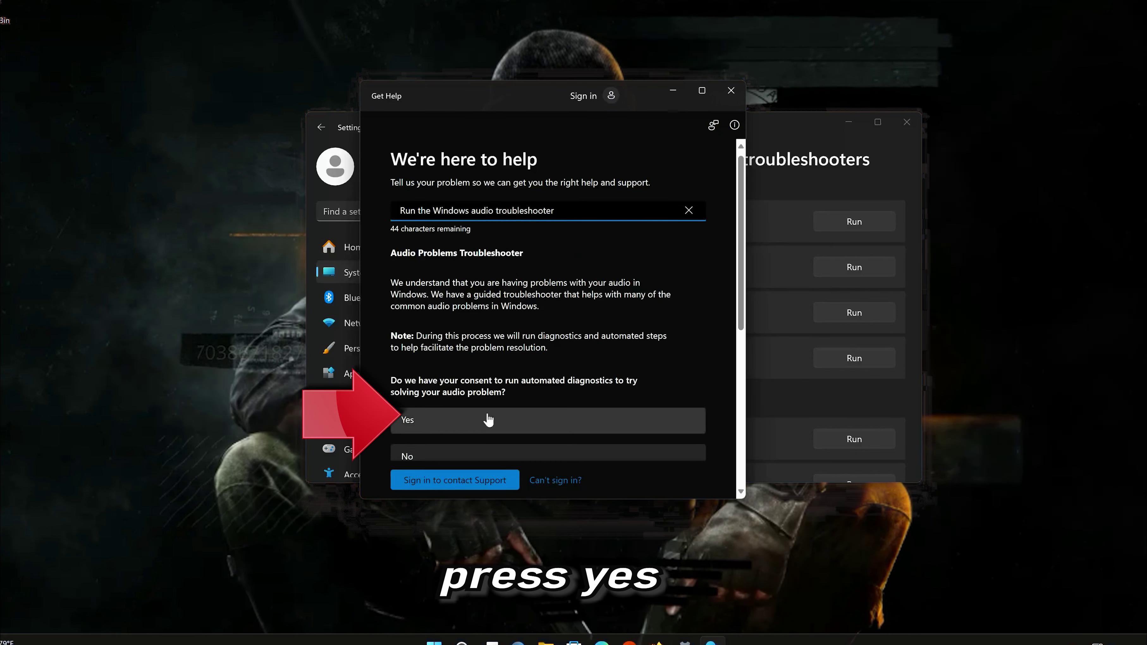
left_click(473, 430)
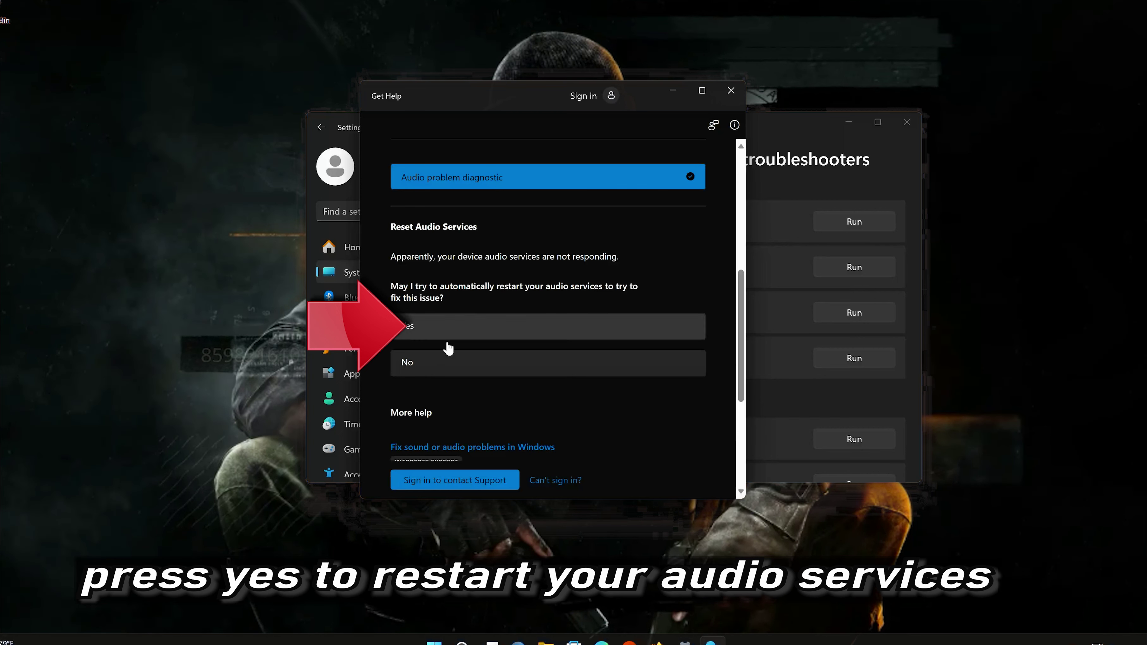
Allow the audio services to be restarted, report the problem as solved, and close Get Help and Settings
left_click(490, 333)
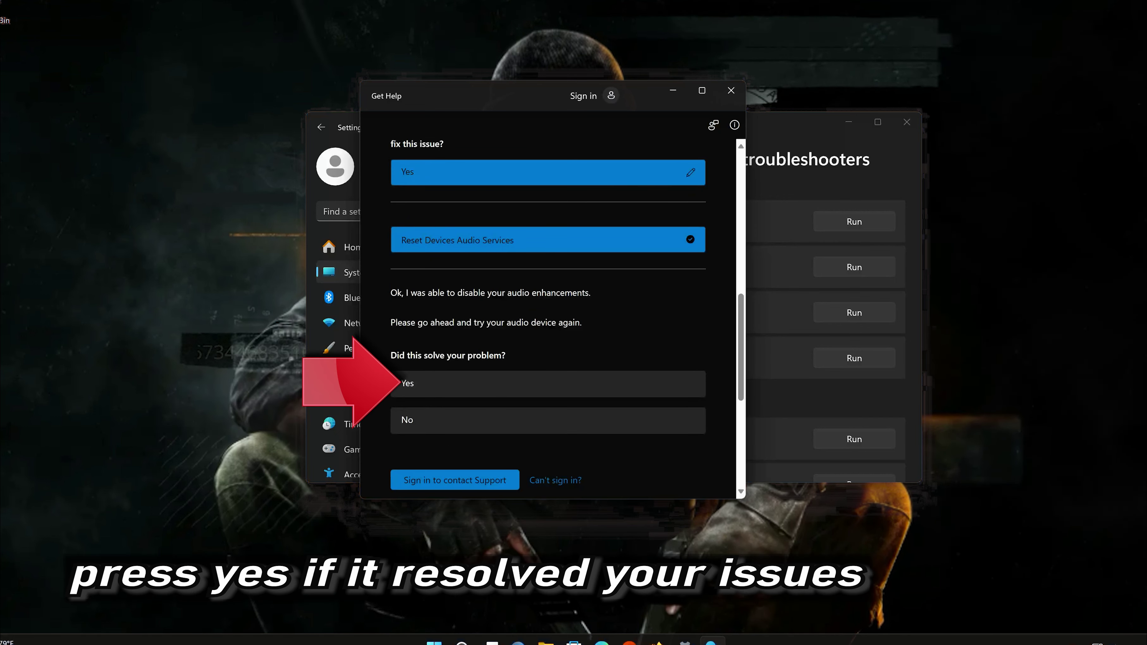
left_click(491, 383)
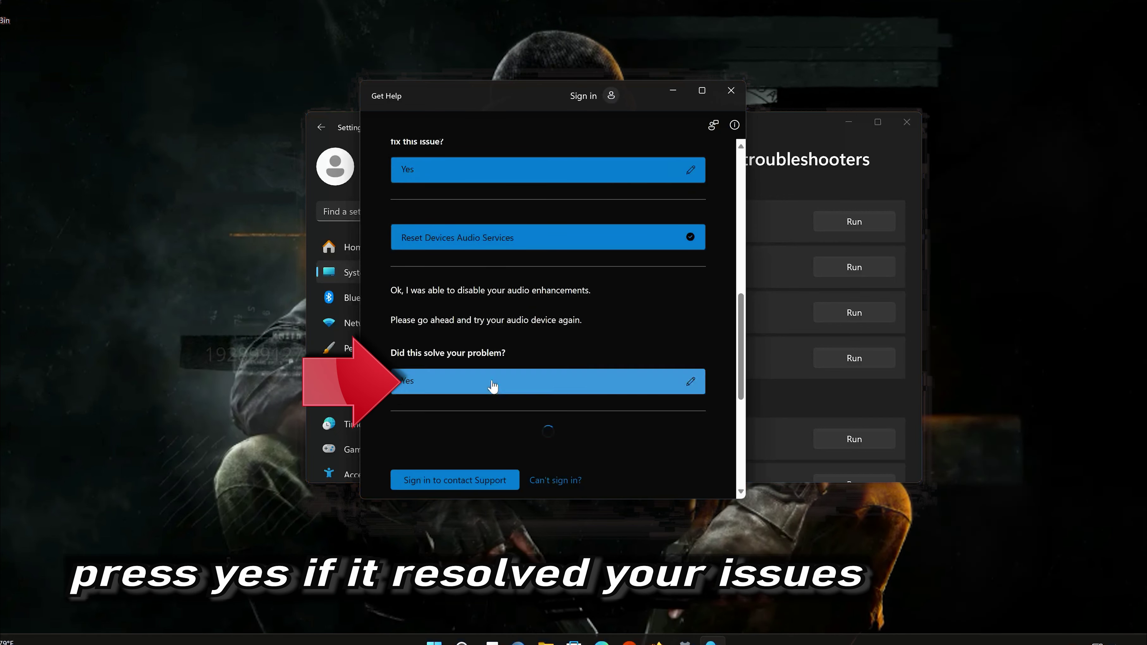
left_click(733, 94)
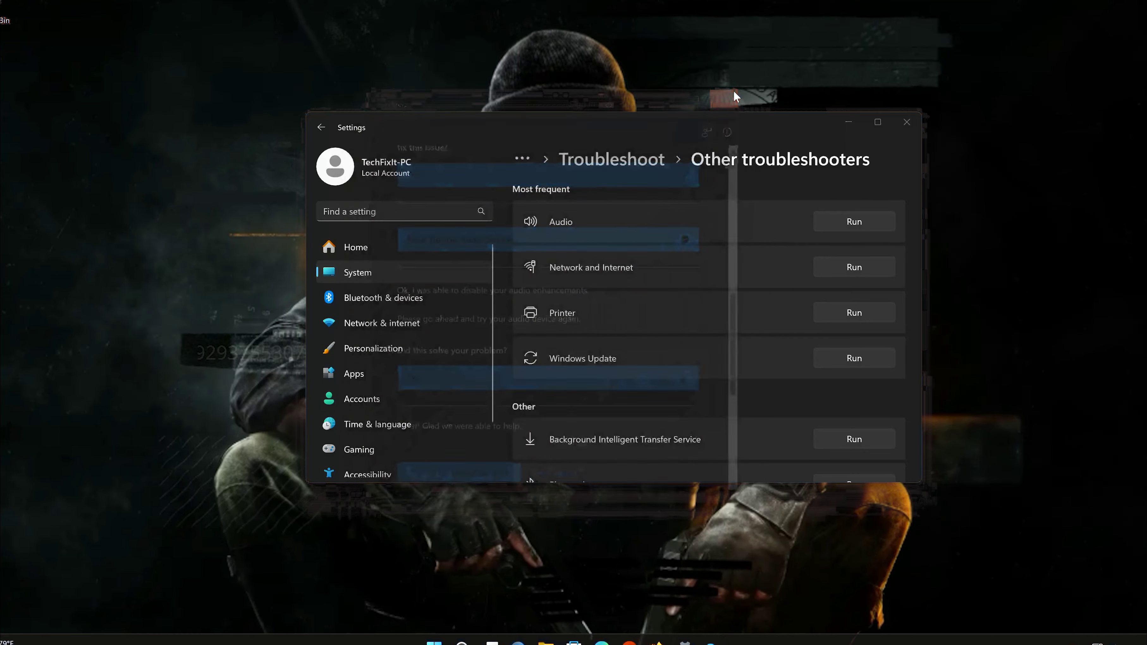
left_click(898, 125)
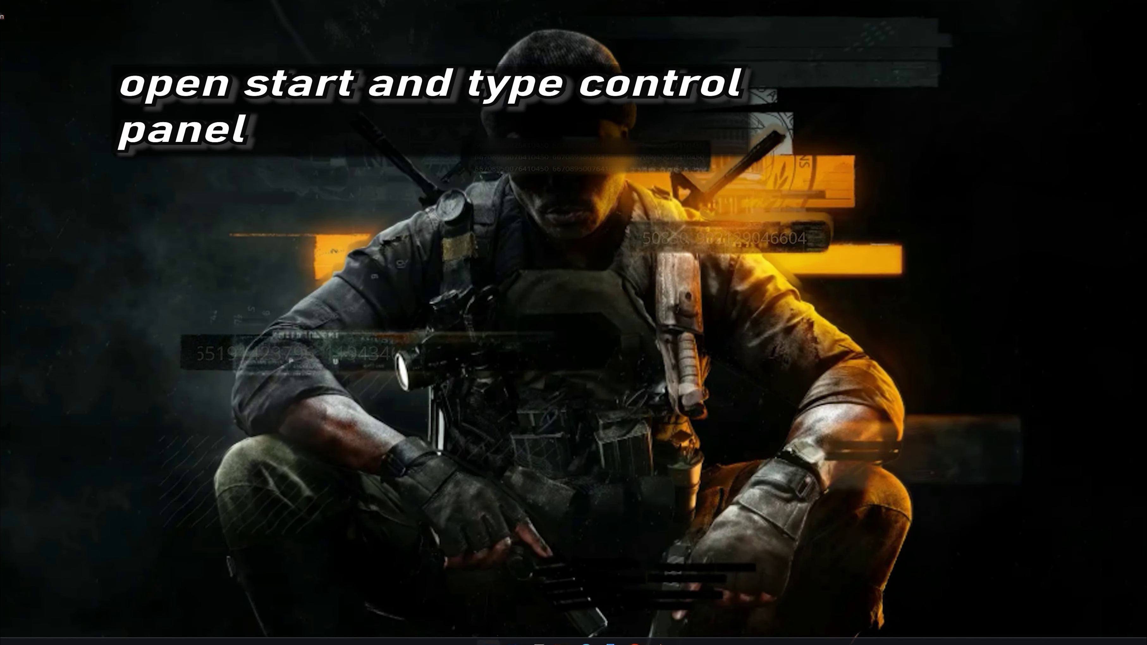
Search Windows for "control panel" and open Control Panel
key("super")
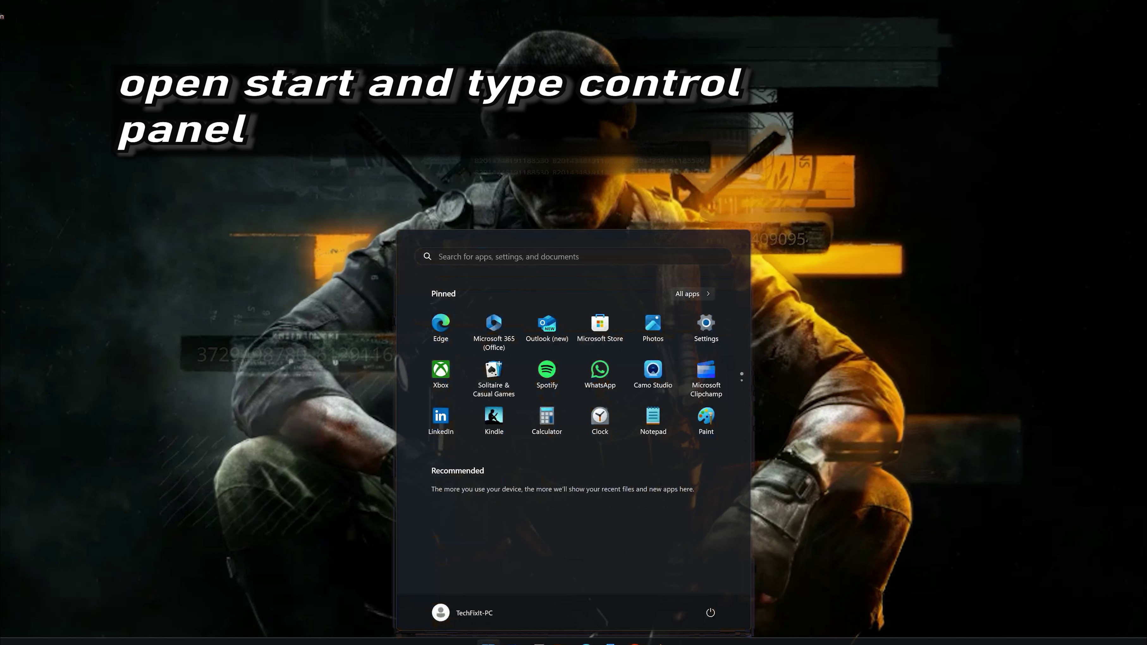
type("con")
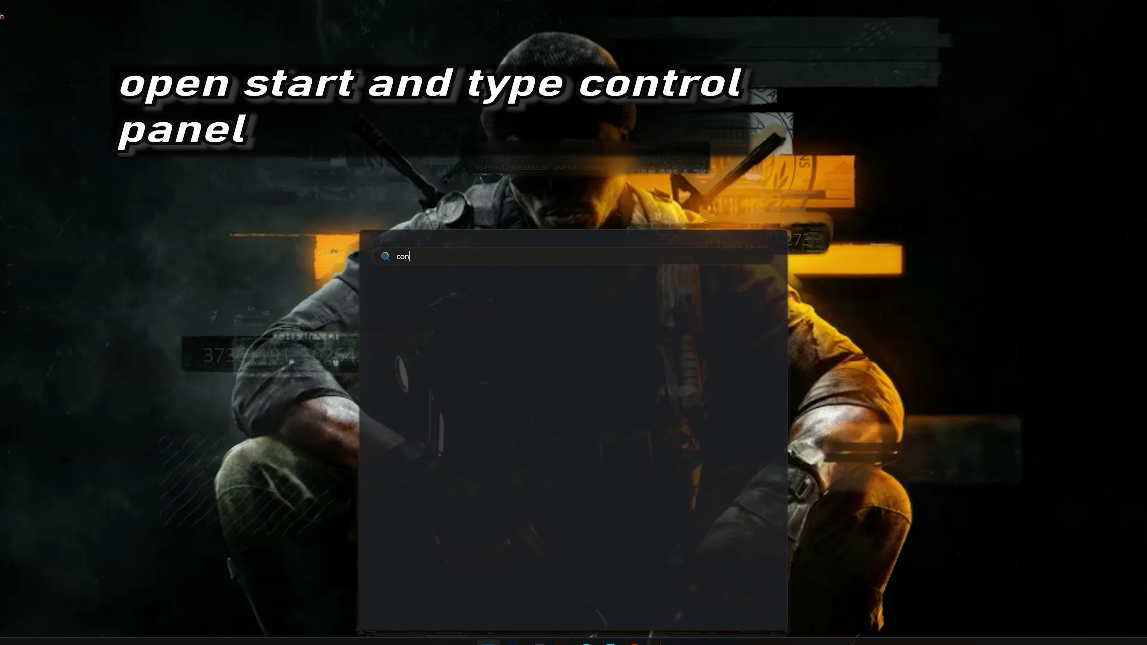
type("trol pan")
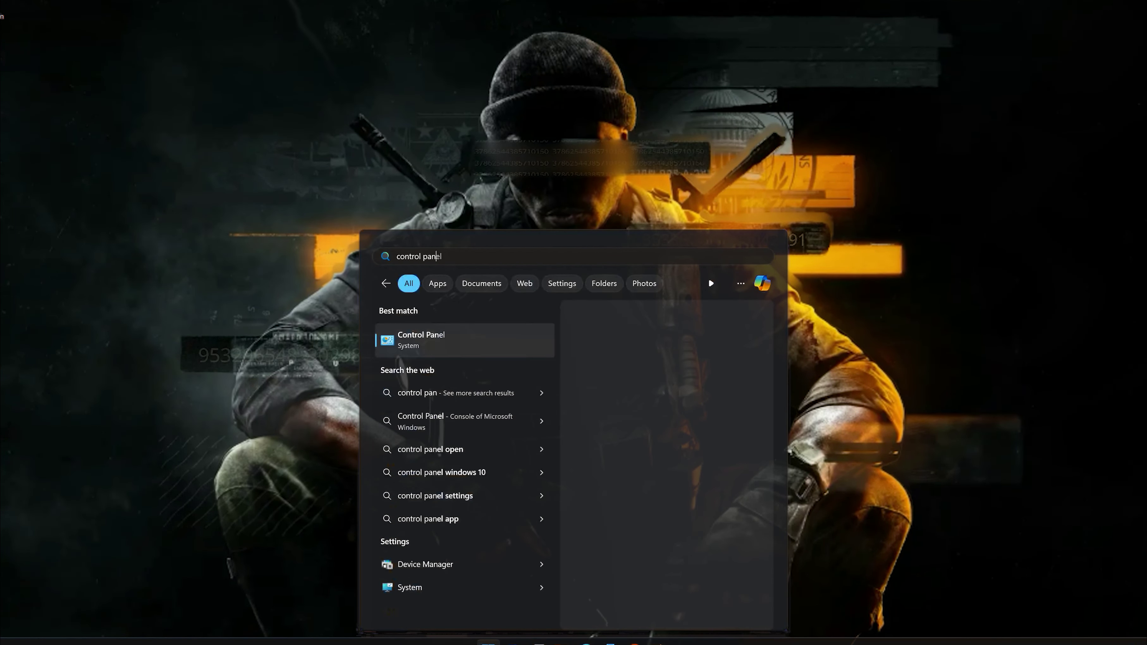
type("el")
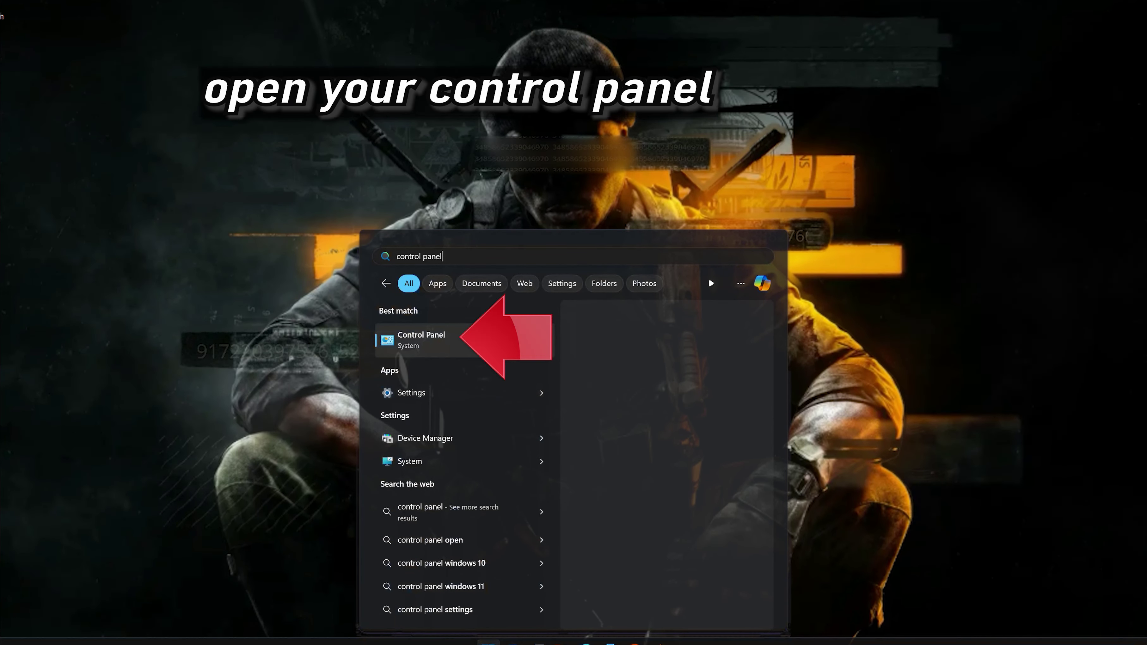
left_click(477, 345)
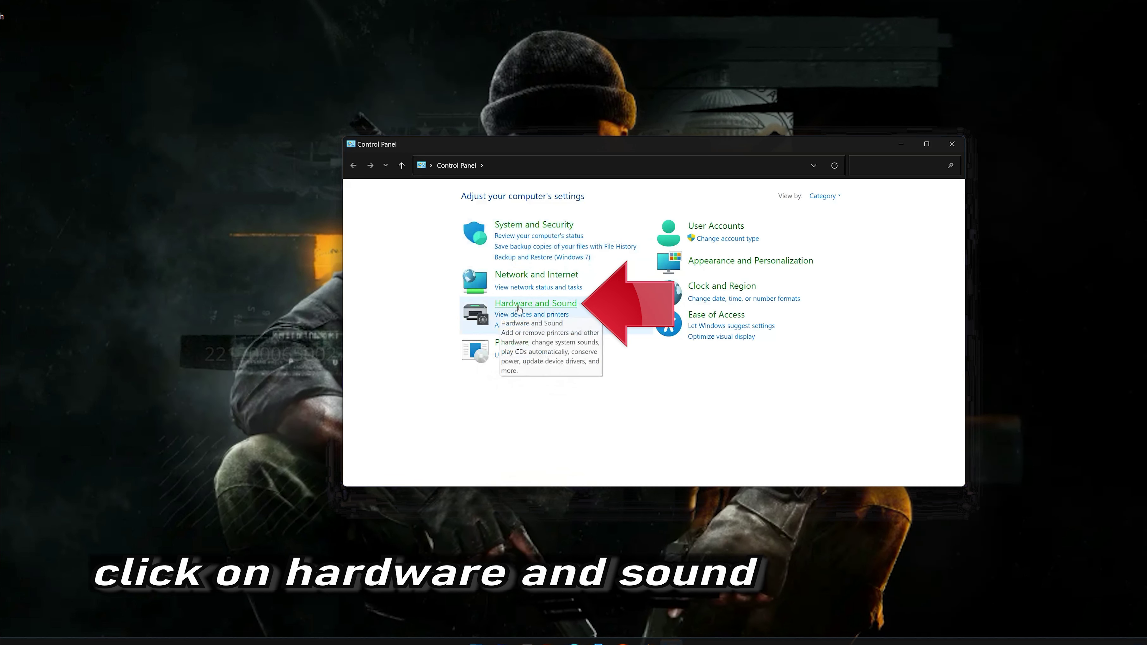
Open the Sound dialog from the Hardware and Sound category and close the Control Panel window
left_click(536, 303)
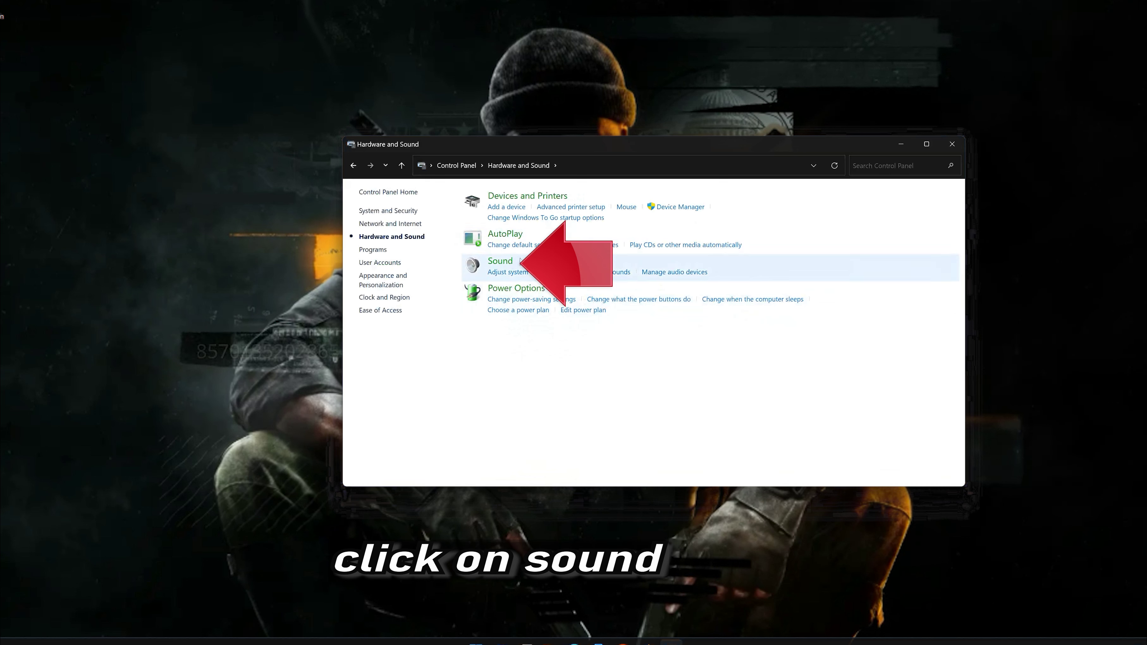
left_click(494, 267)
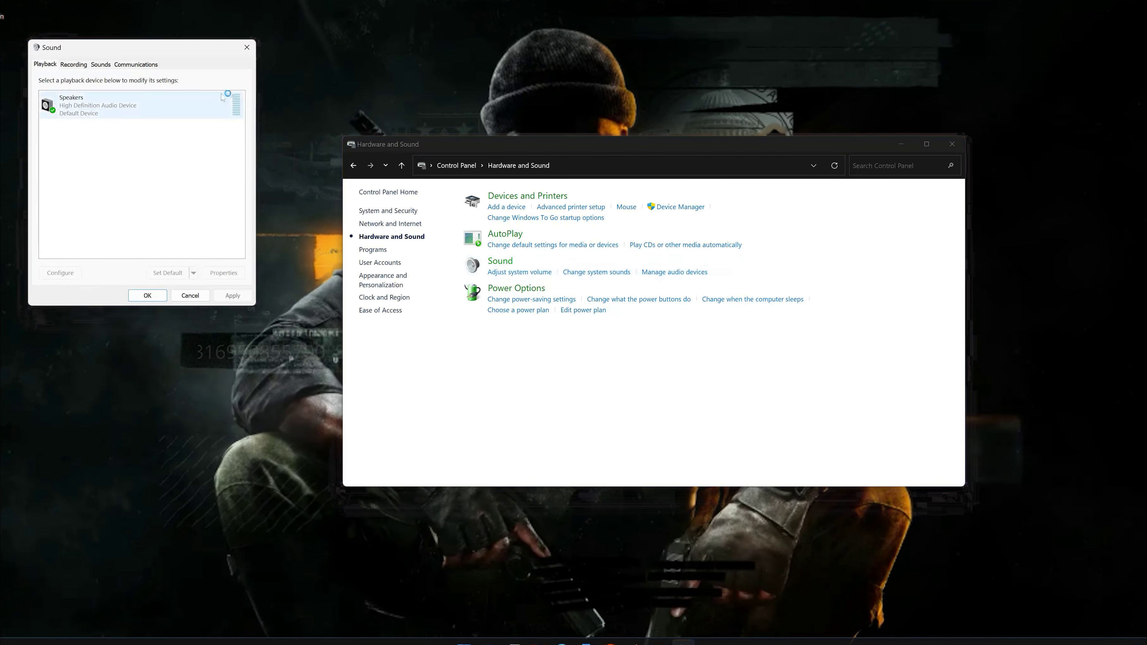
left_click_drag(183, 48, 685, 164)
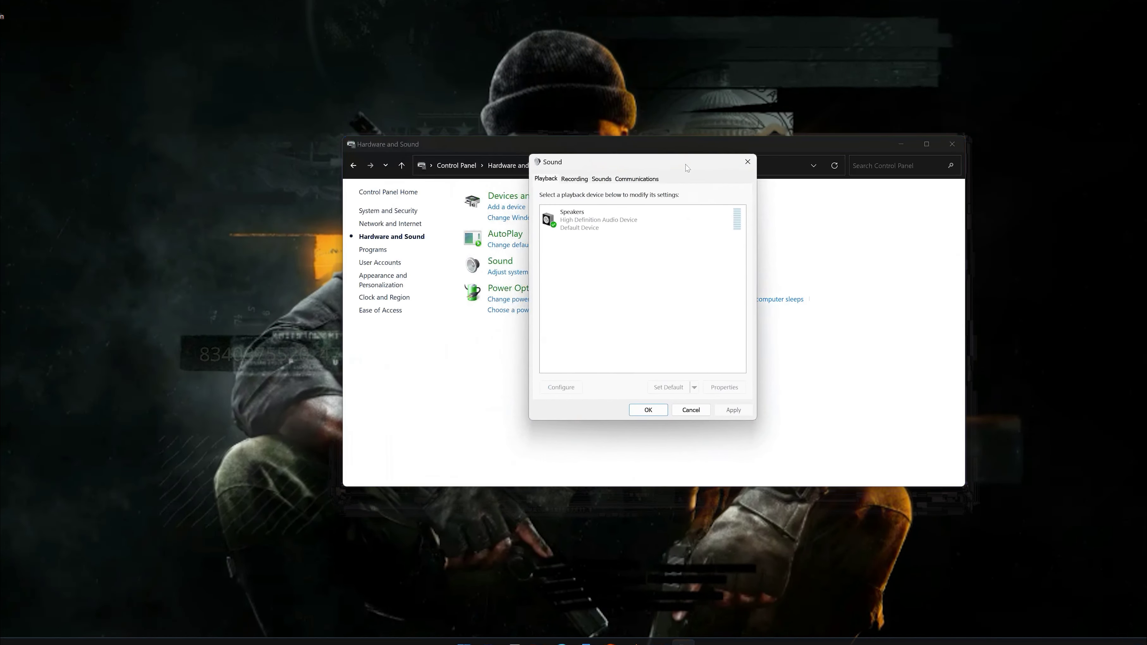
left_click(948, 142)
Open the advanced properties of the Speakers playback device, showing its default format options
left_click(605, 219)
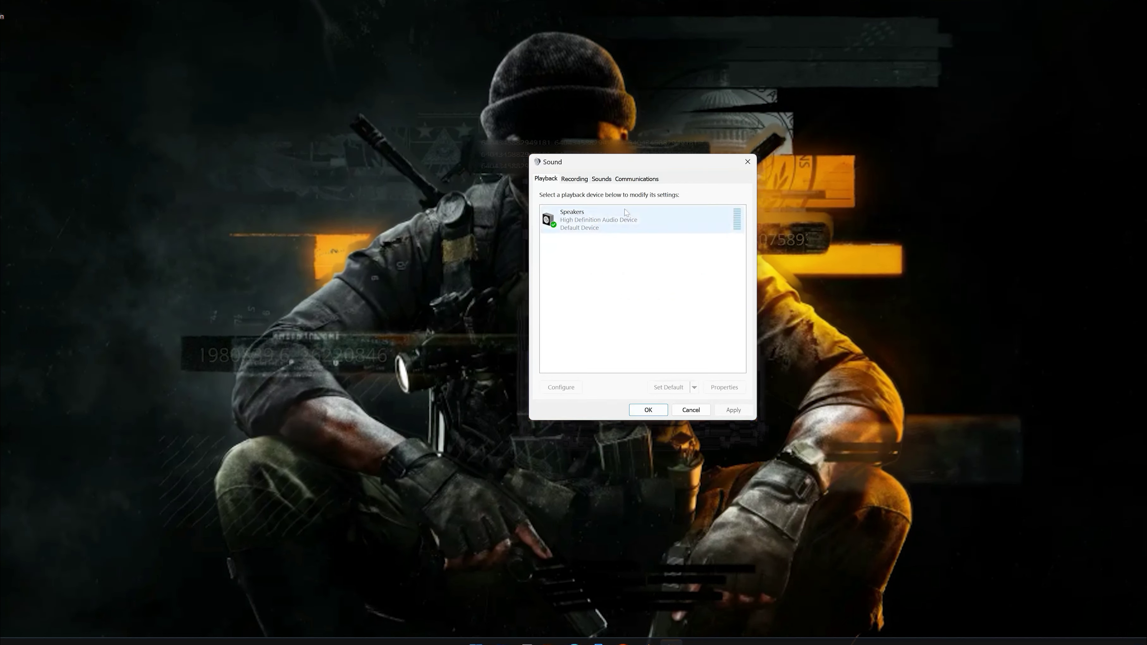
right_click(605, 220)
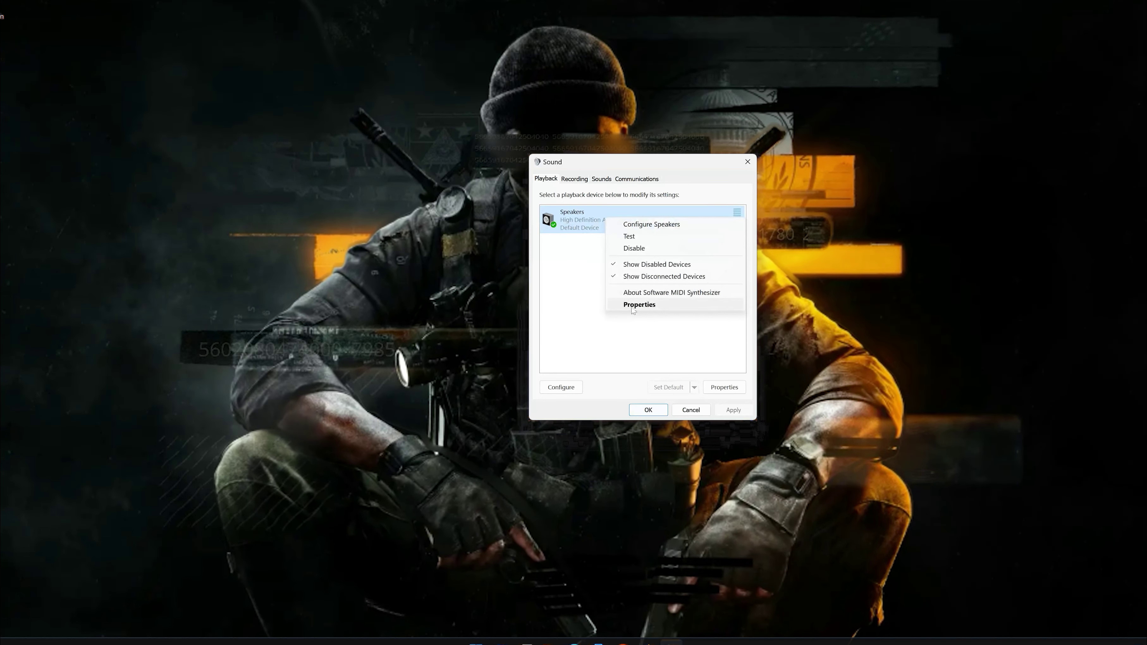
left_click(651, 305)
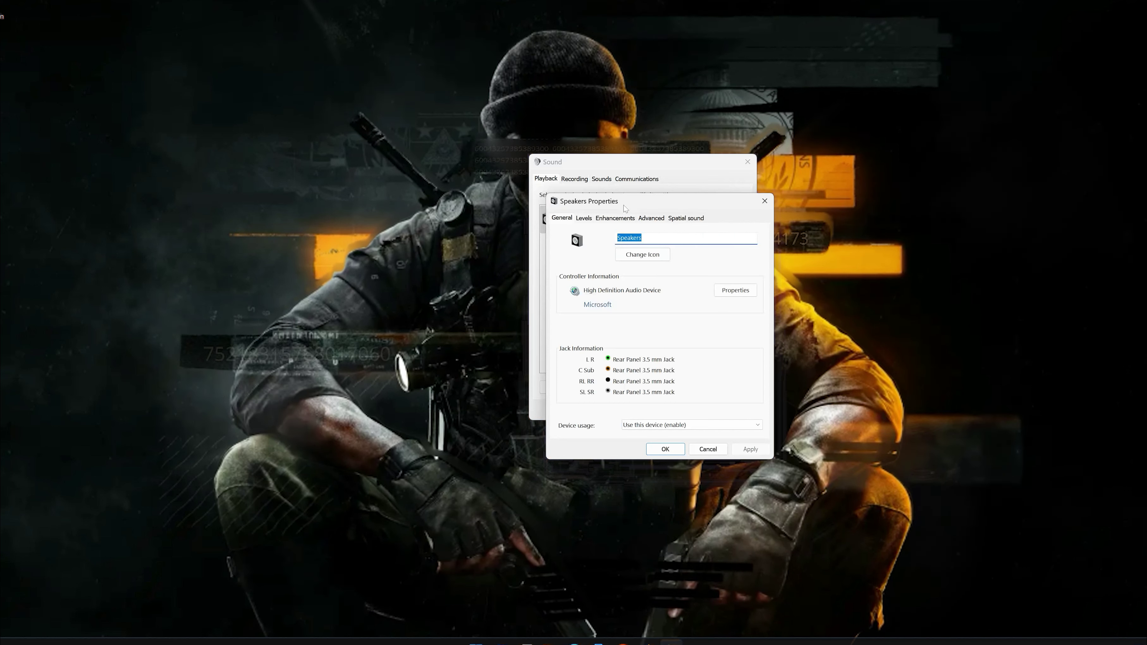
left_click(654, 219)
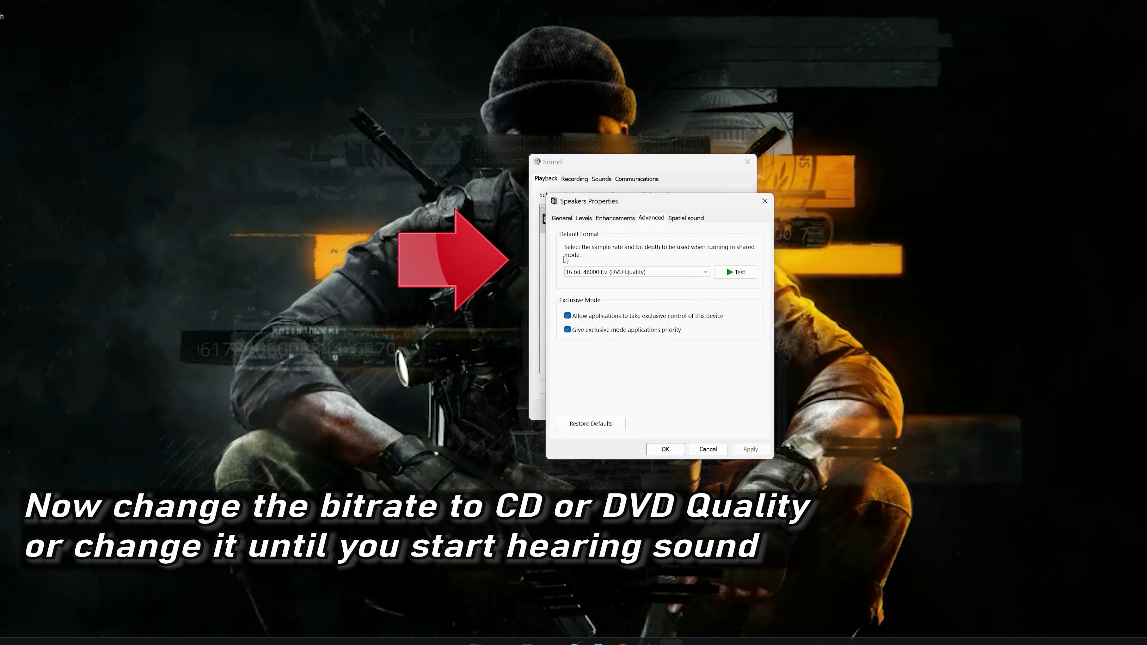
Set the speakers' default format to 16 bit, 44100 Hz (CD Quality), apply it and close the sound dialogs
left_click(619, 272)
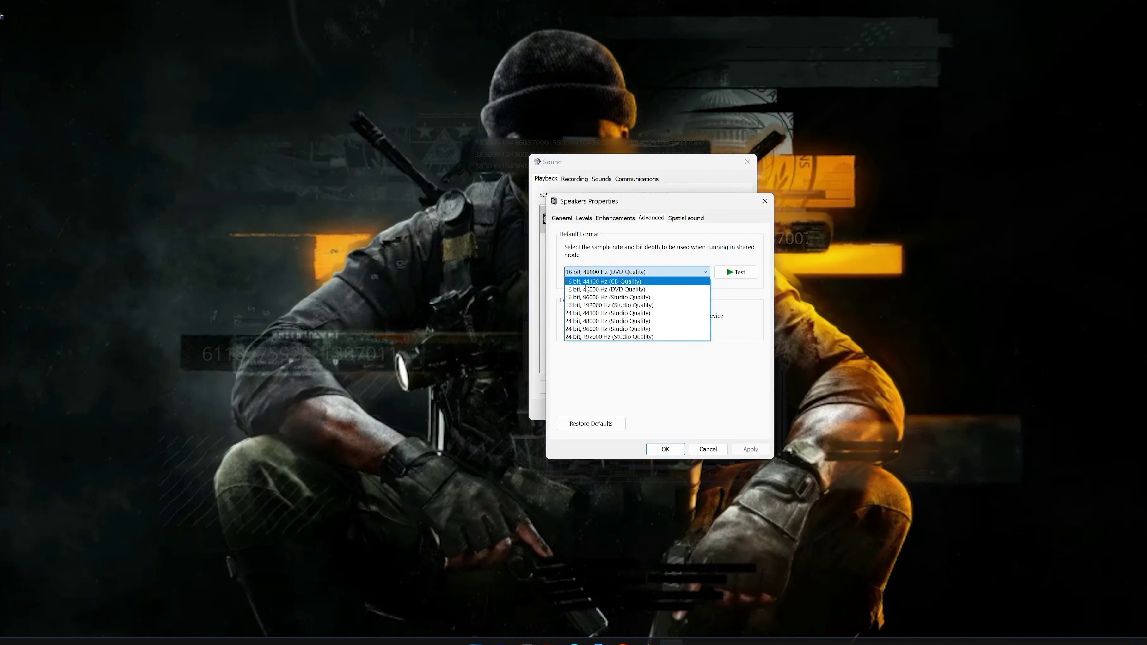
left_click(638, 282)
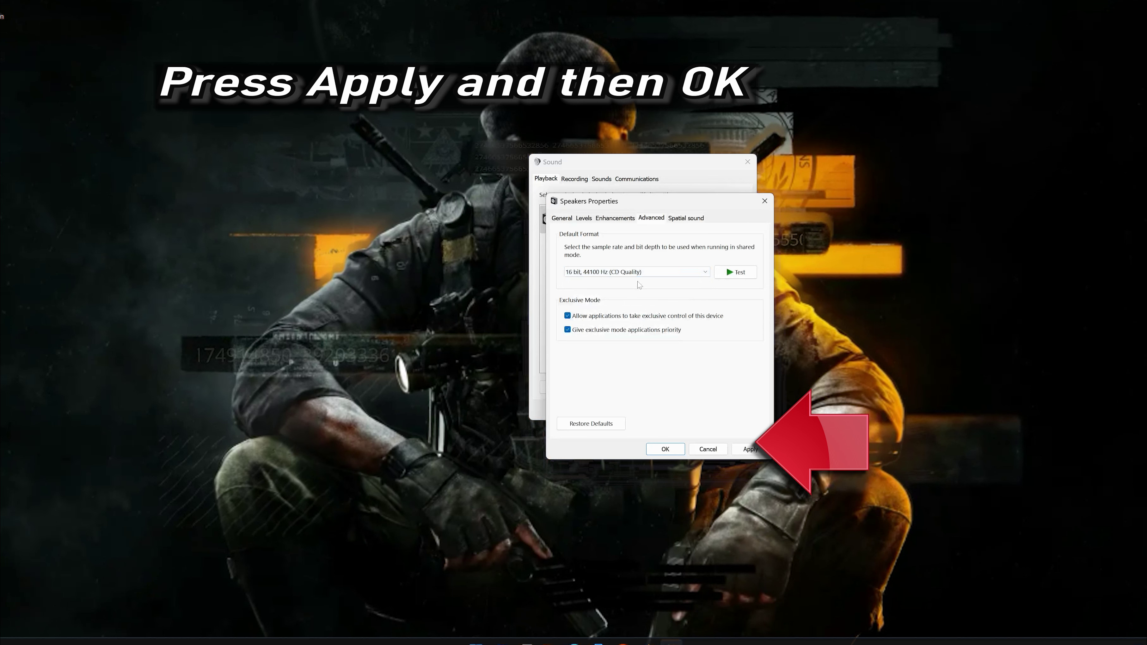
left_click(749, 448)
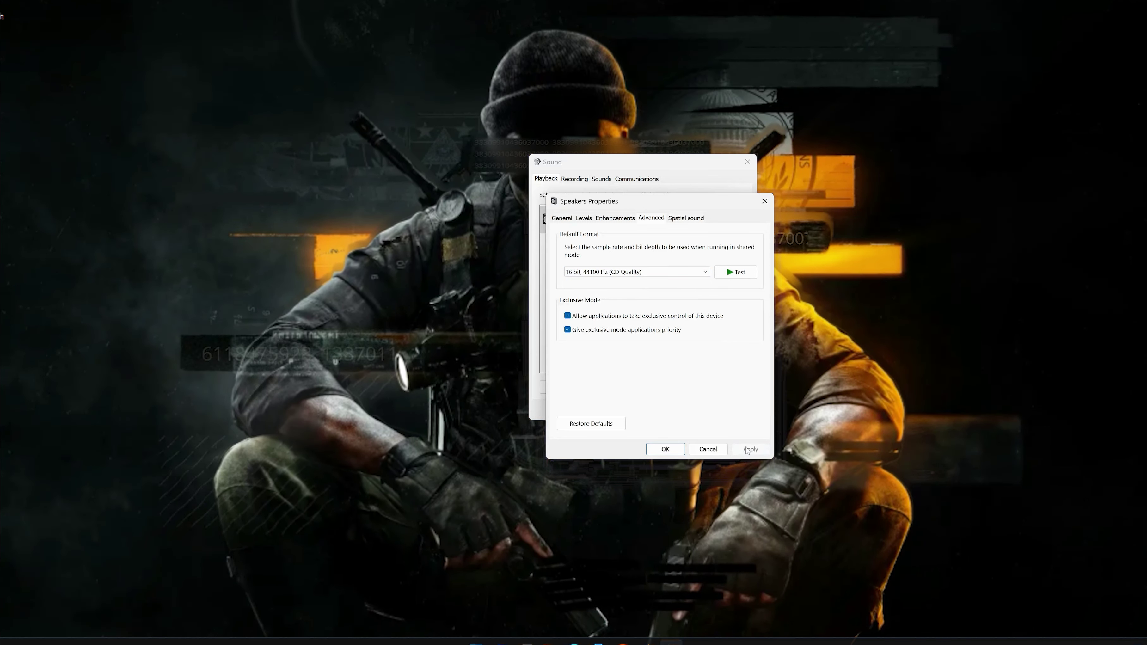
left_click(669, 449)
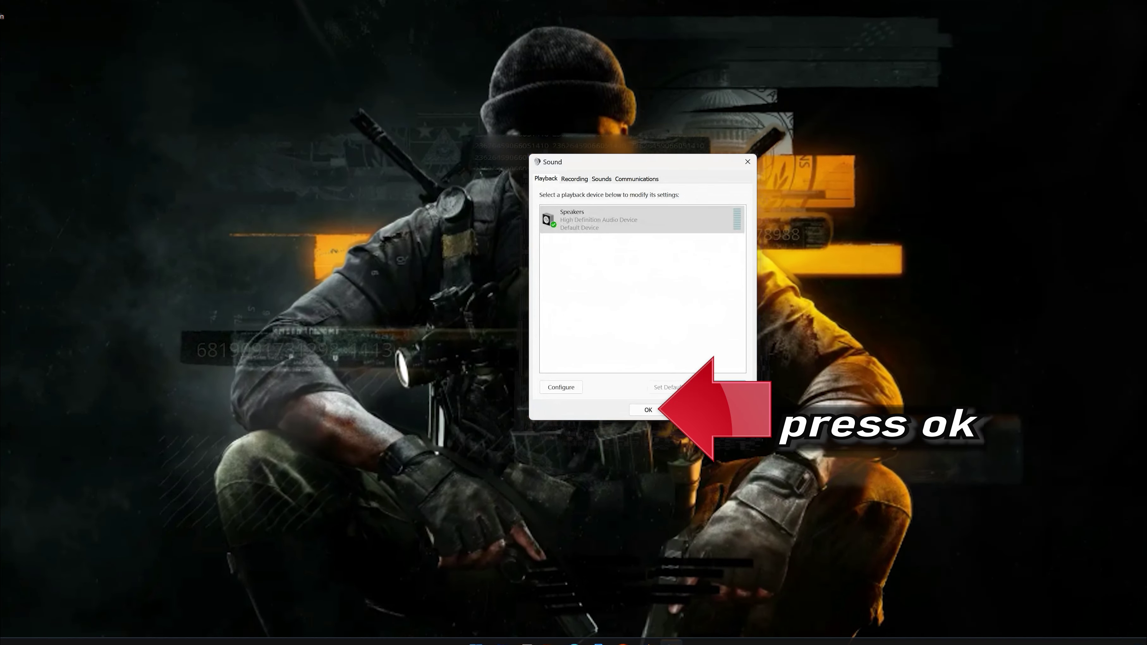
left_click(658, 409)
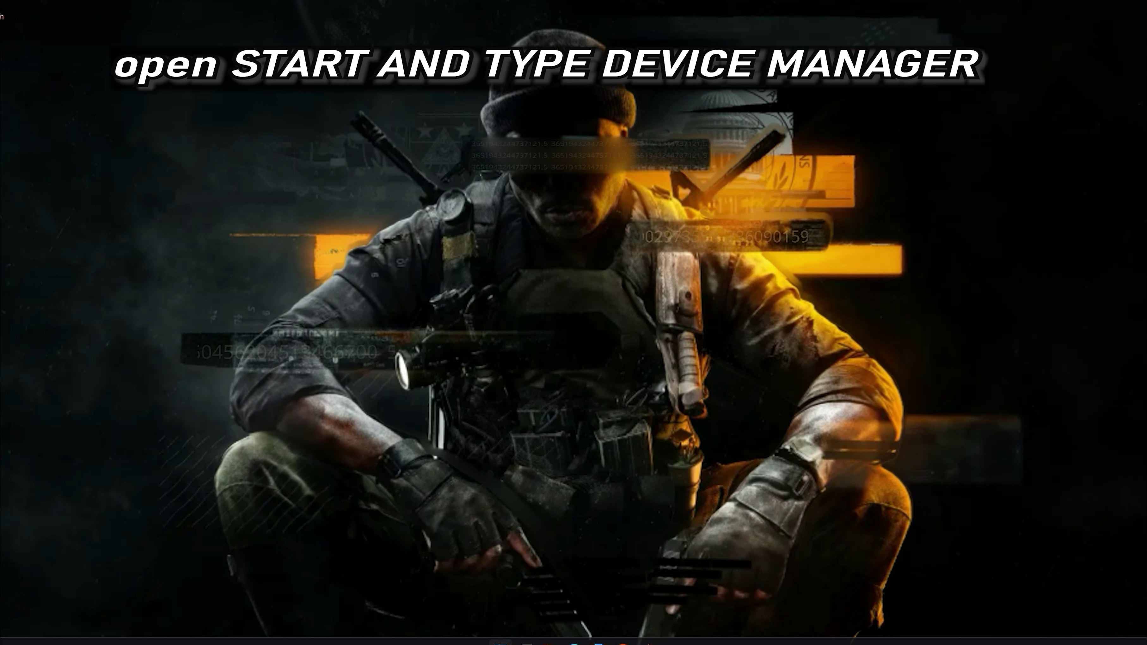
Search Windows for "device manager", open Device Manager and move its window to the middle of the desktop
left_click(500, 641)
type("device man")
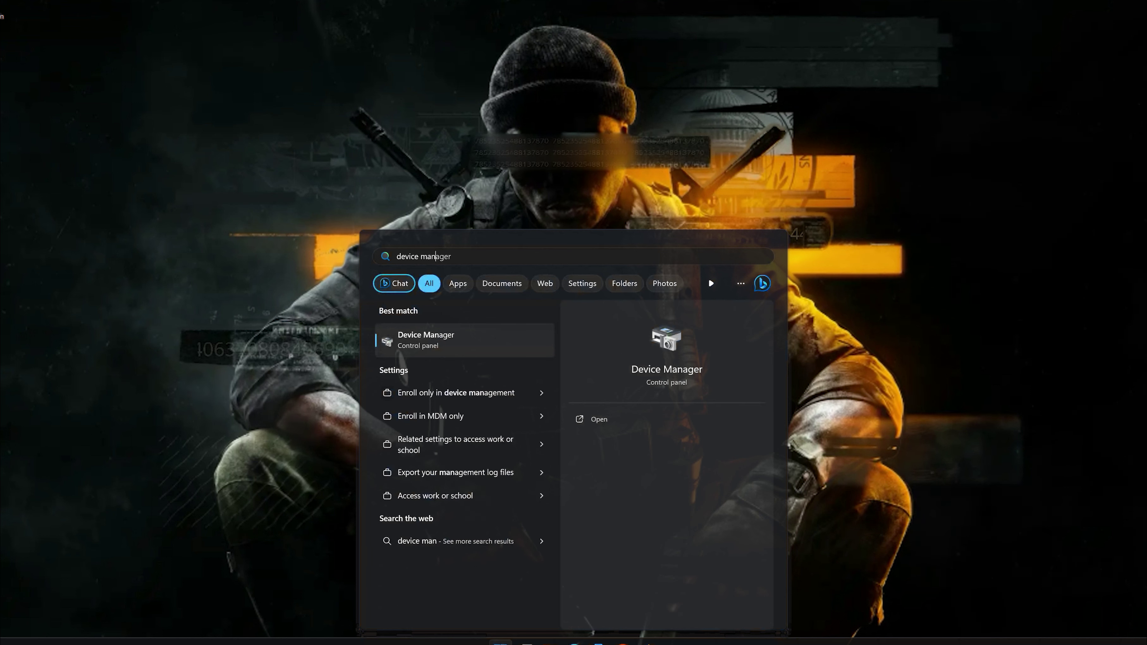
type("ager")
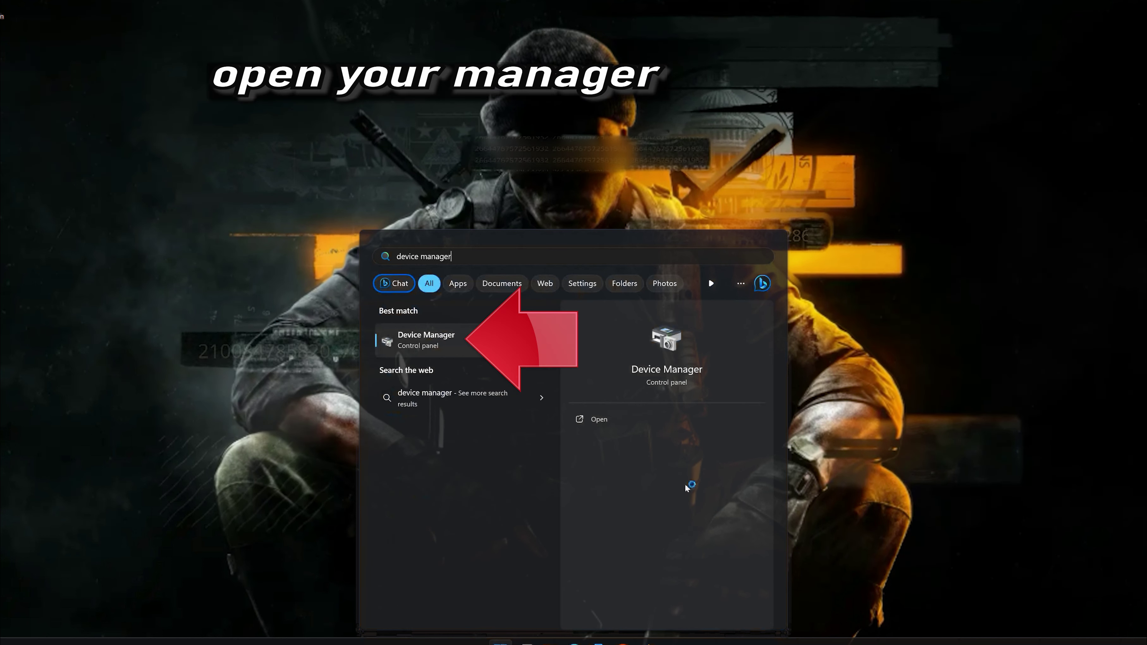
left_click(446, 345)
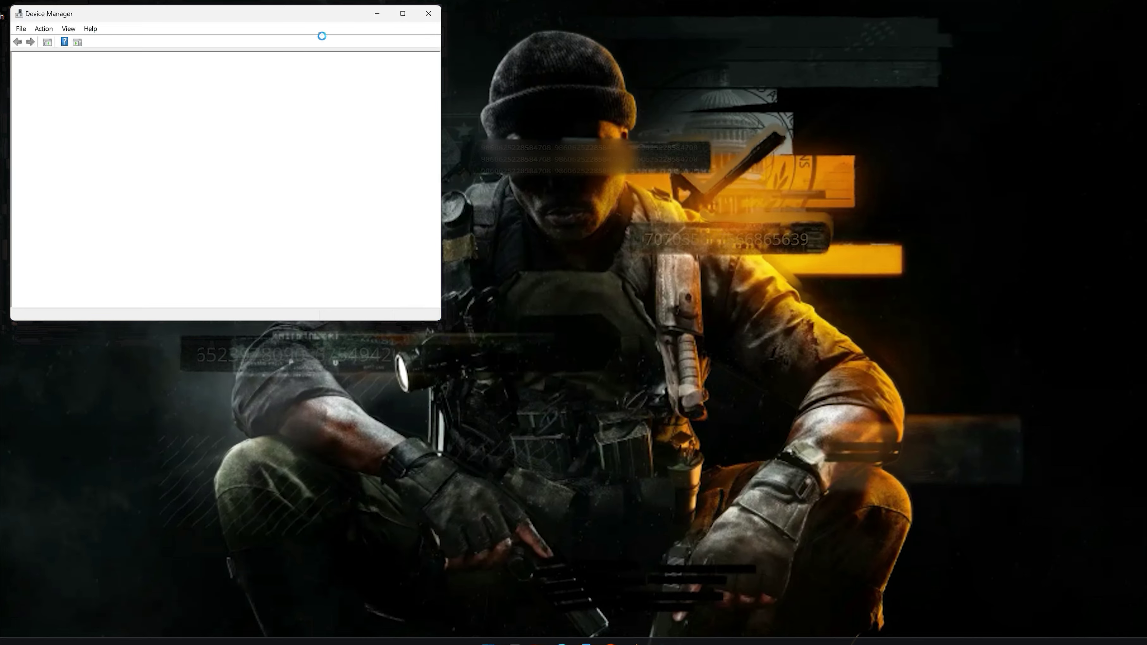
left_click_drag(315, 13, 712, 127)
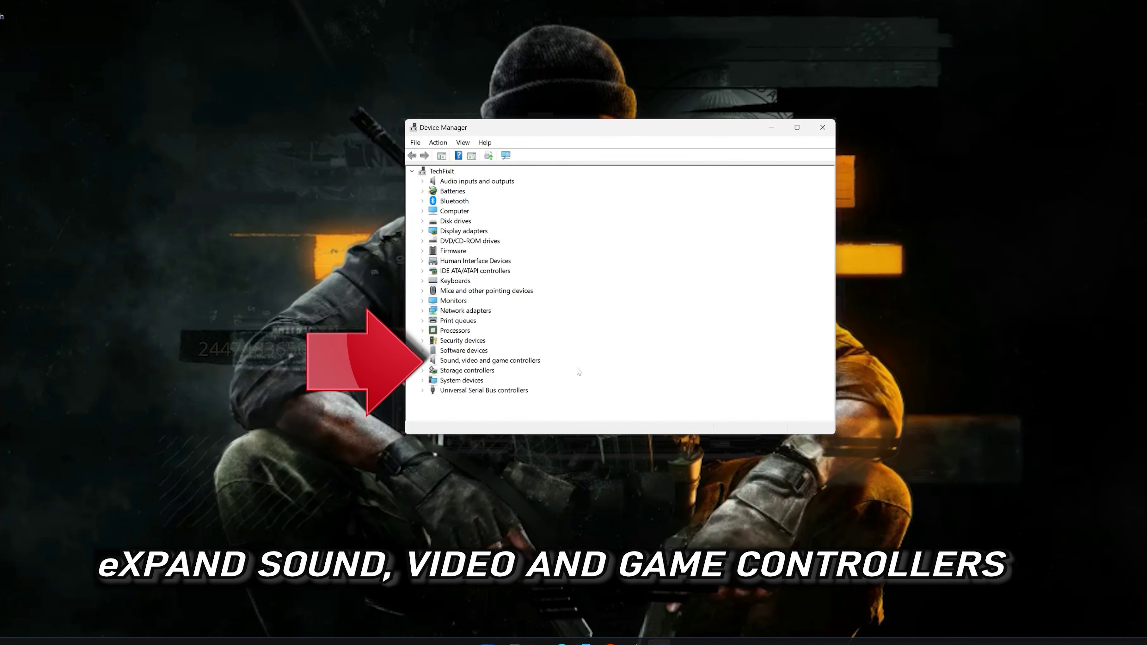
Open the driver properties of the High Definition Audio Device under Sound, video and game controllers
left_click(423, 361)
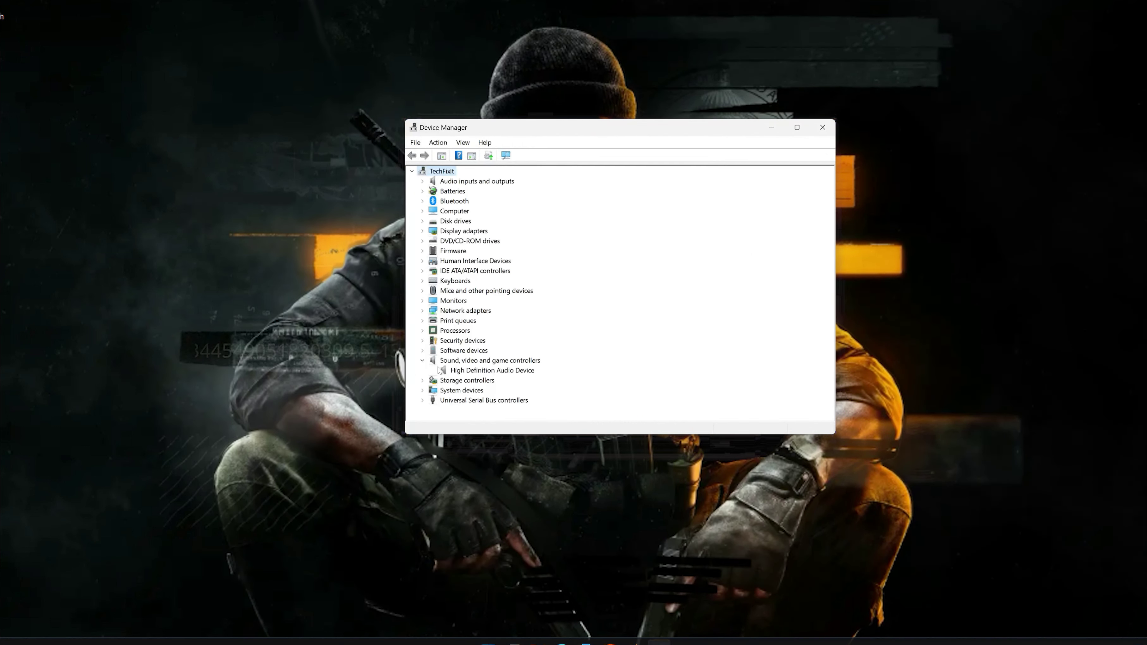
left_click(452, 371)
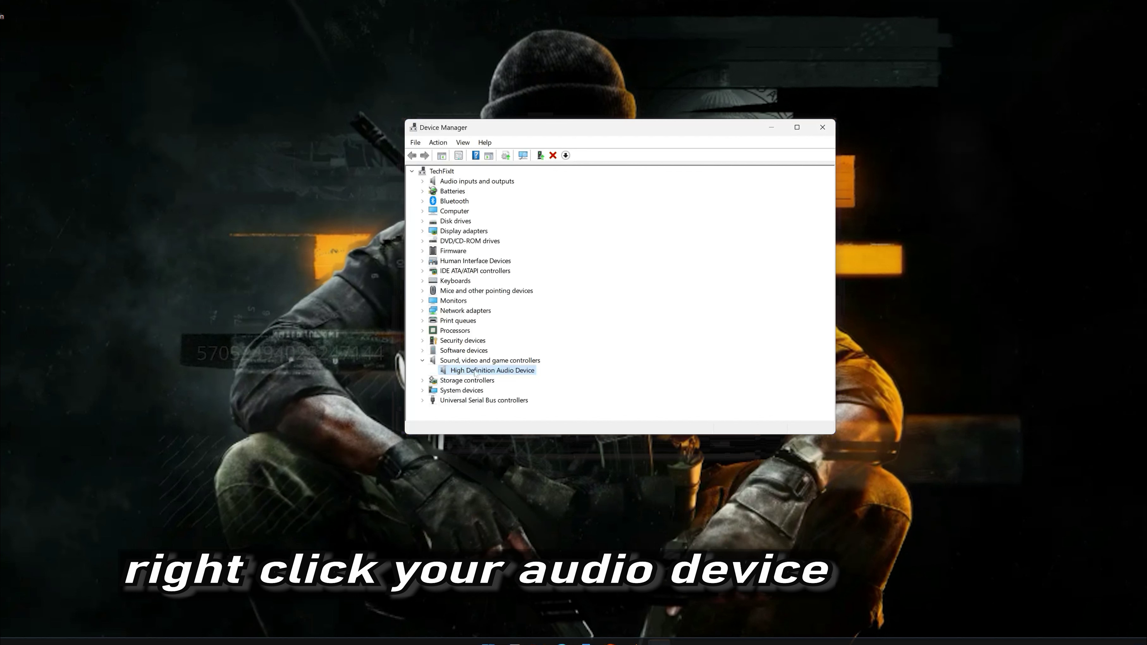
right_click(494, 371)
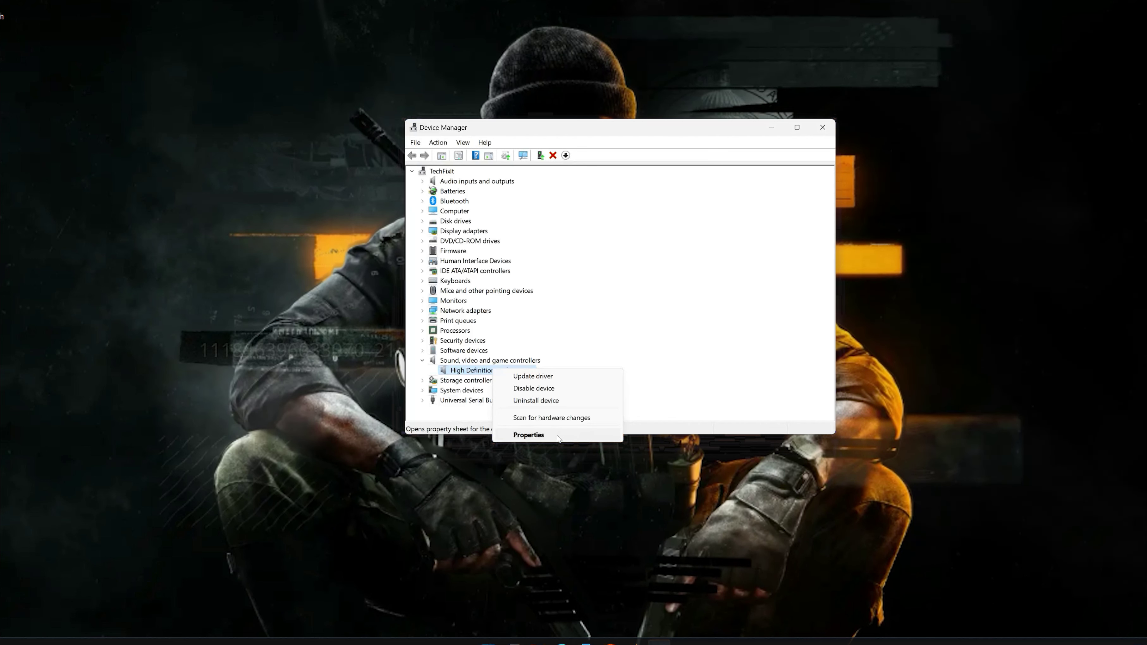
left_click(529, 435)
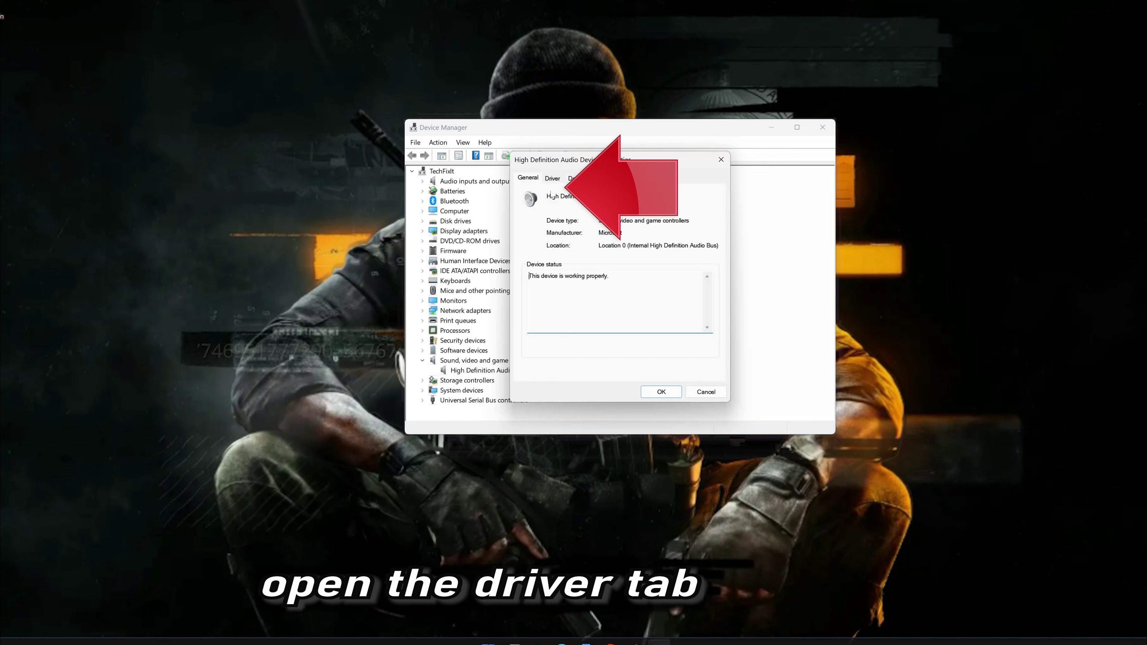
left_click(551, 179)
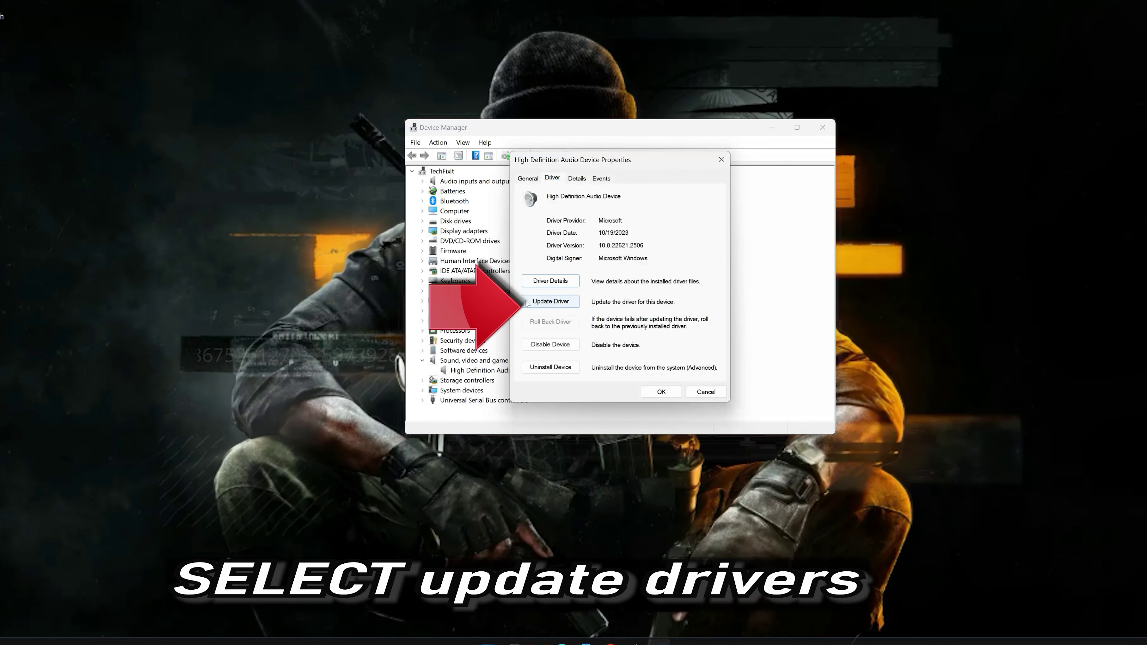
Update the driver manually by installing High Definition Audio Device from the list of available drivers, accepting the compatibility warning
left_click(553, 305)
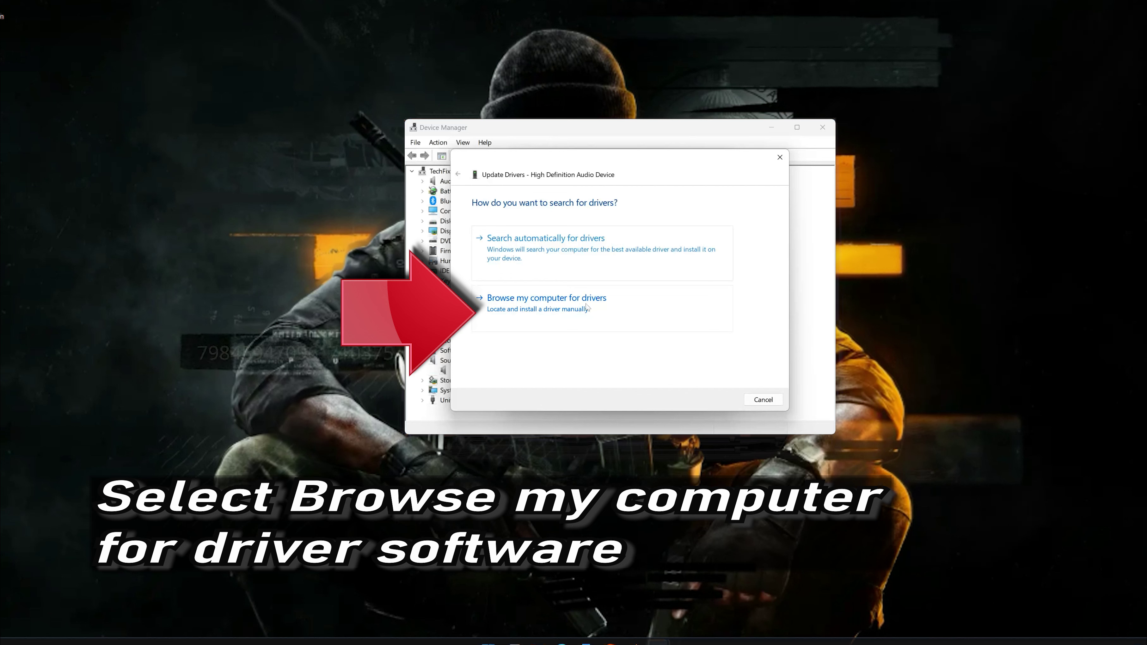
left_click(544, 311)
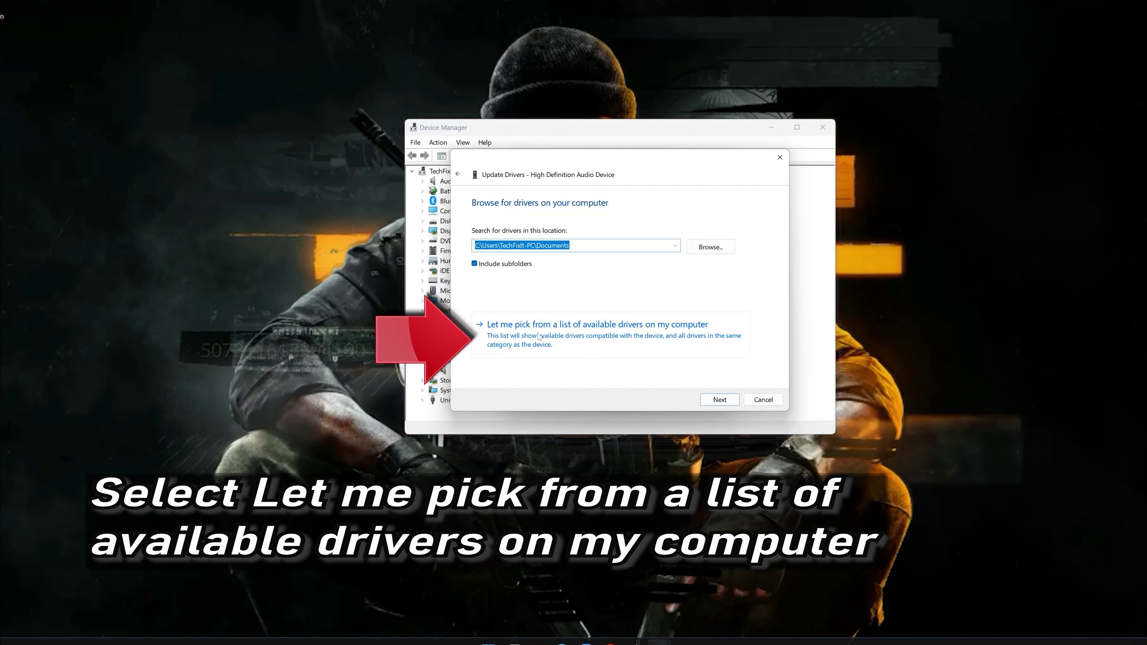
left_click(573, 342)
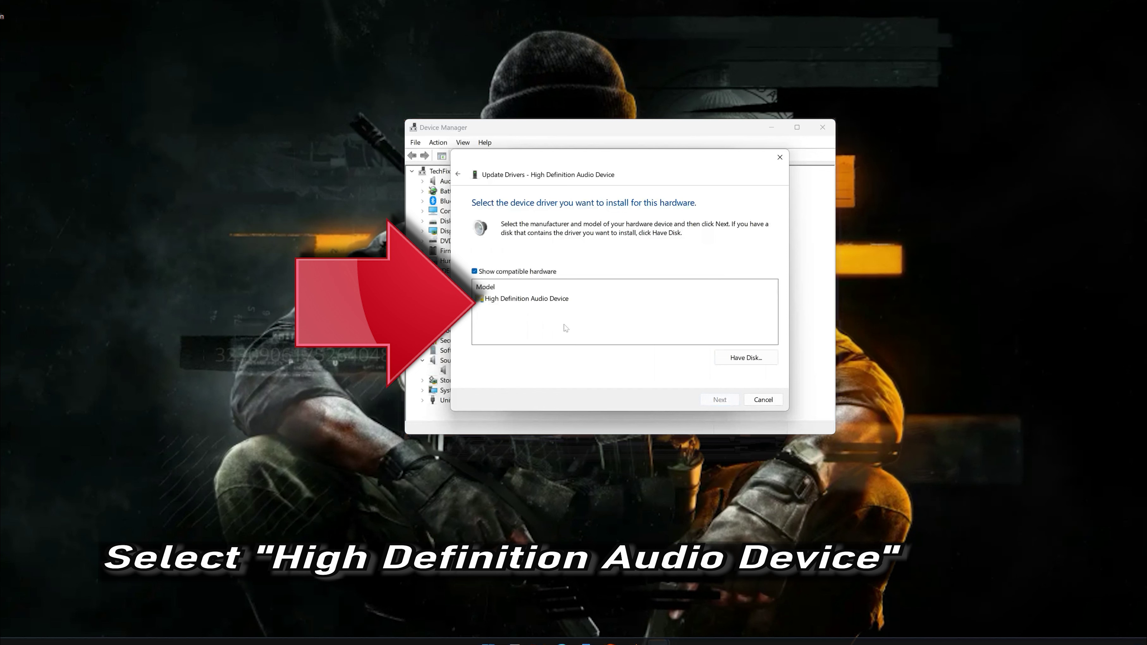
left_click(552, 302)
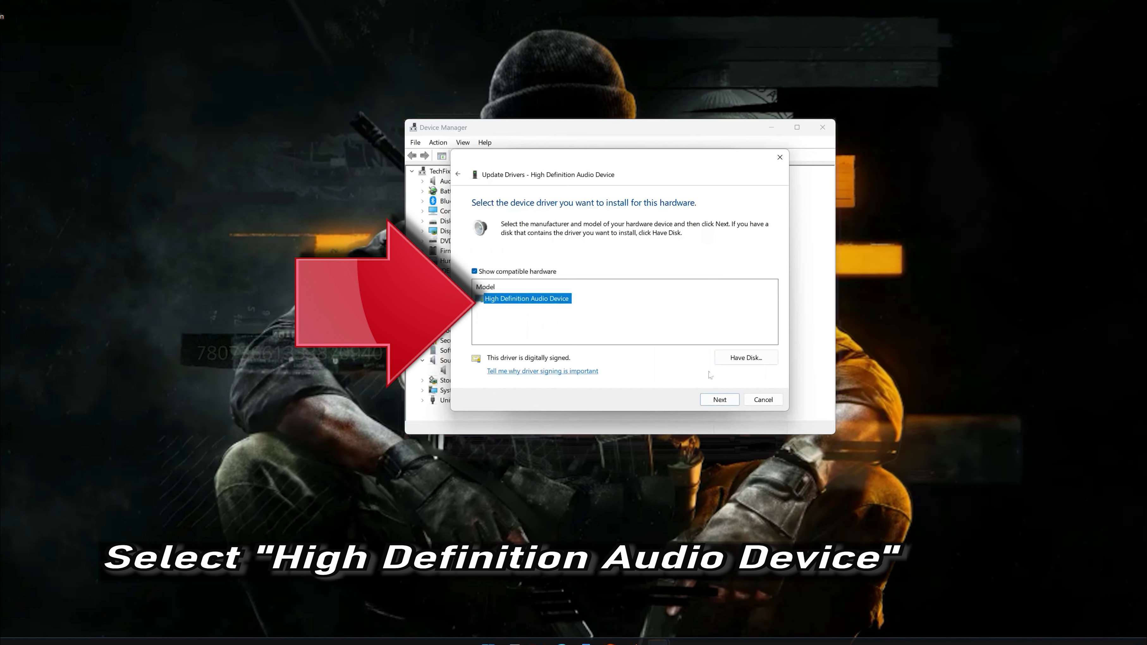
left_click(719, 401)
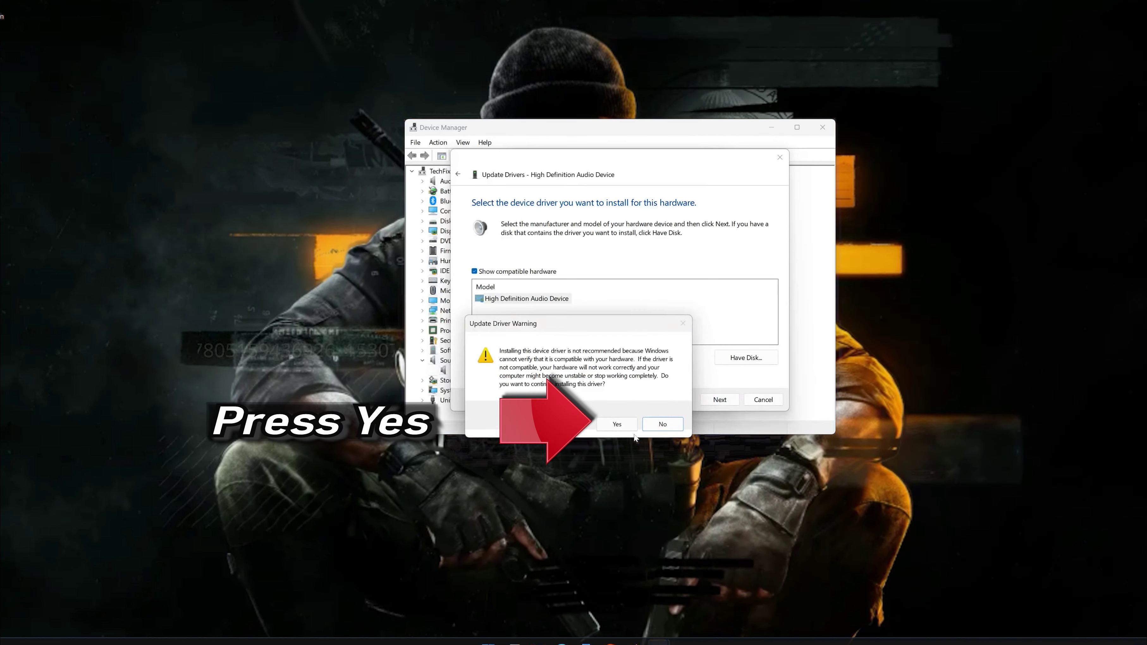
left_click(624, 426)
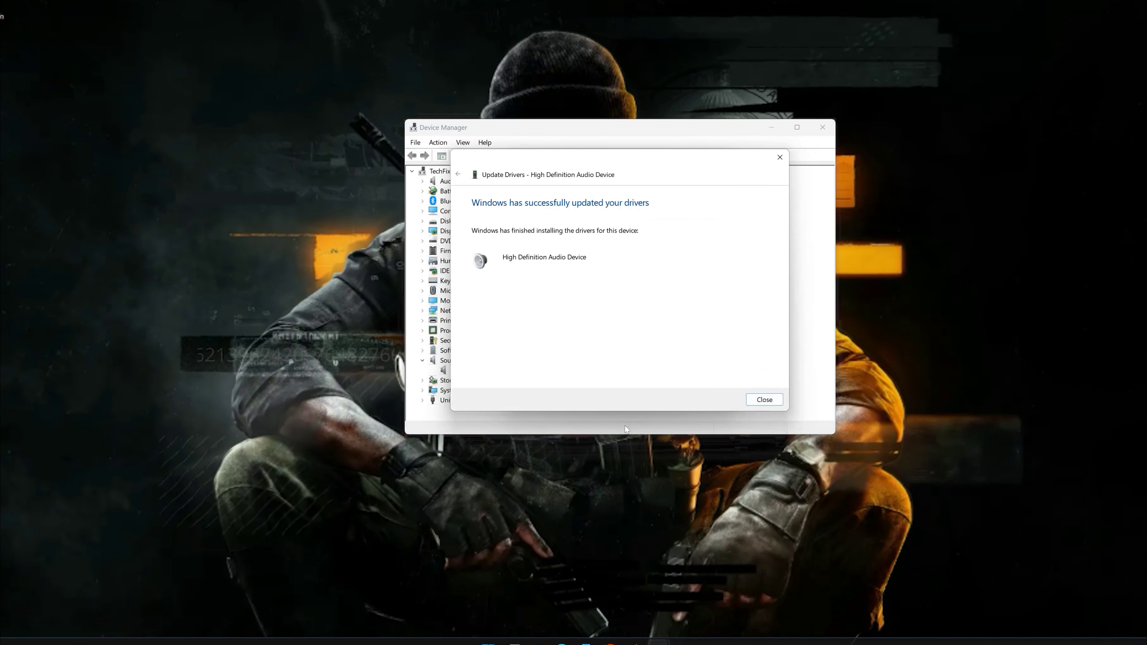
left_click(763, 400)
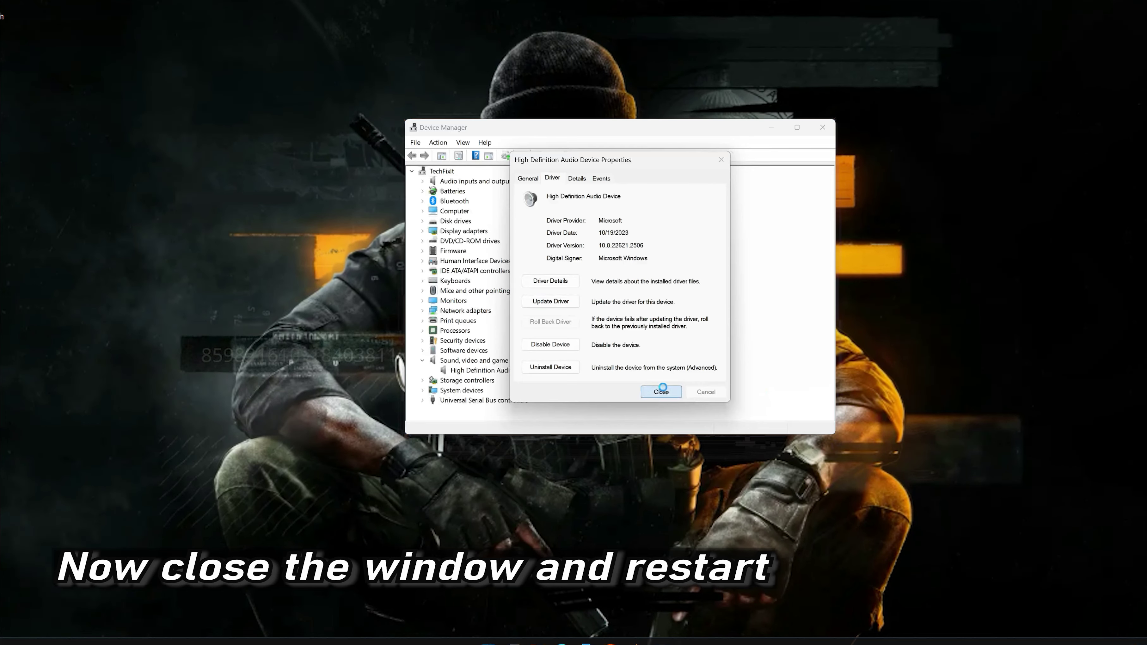
Close the device properties and Device Manager, and restart the computer
left_click(662, 391)
left_click(823, 127)
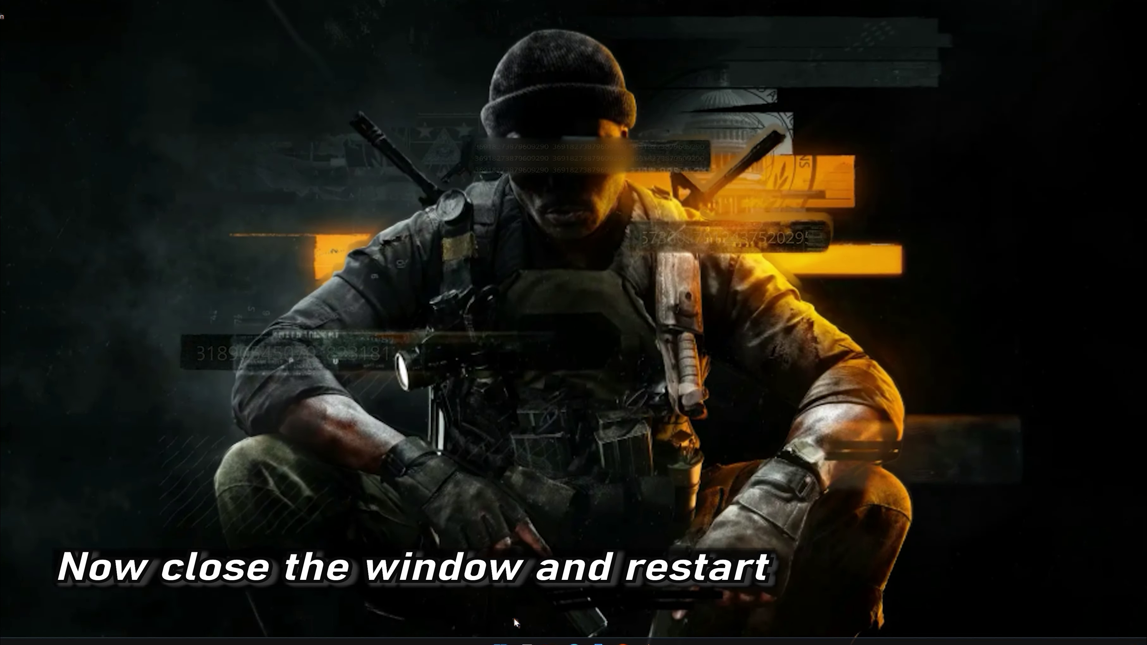
left_click(500, 641)
left_click(710, 613)
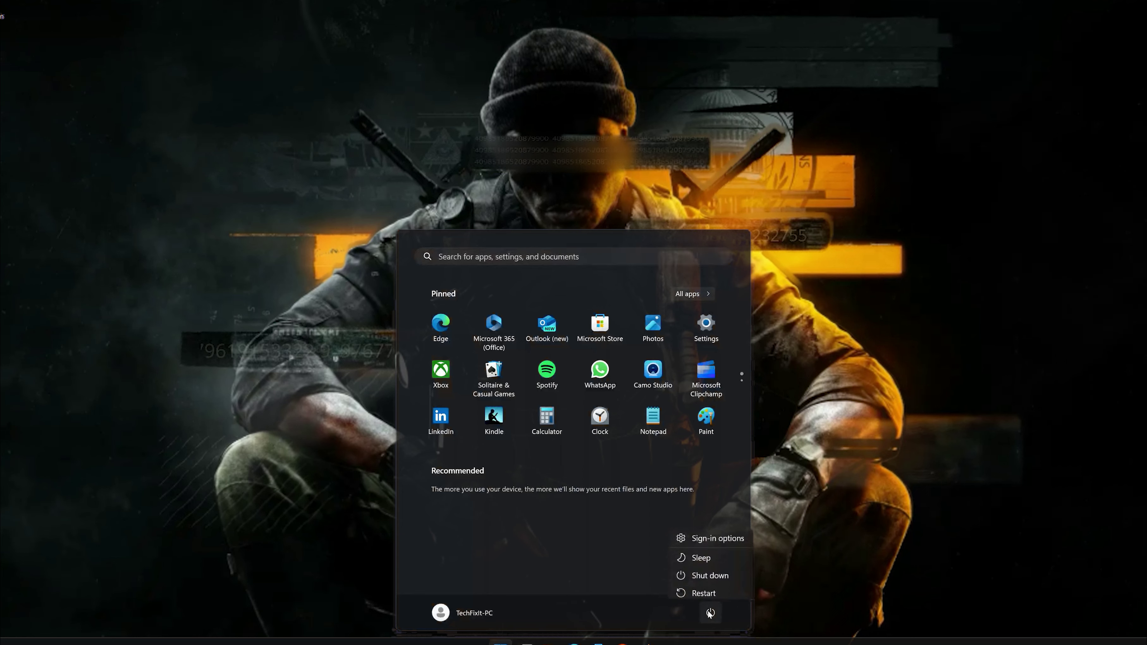
left_click(710, 594)
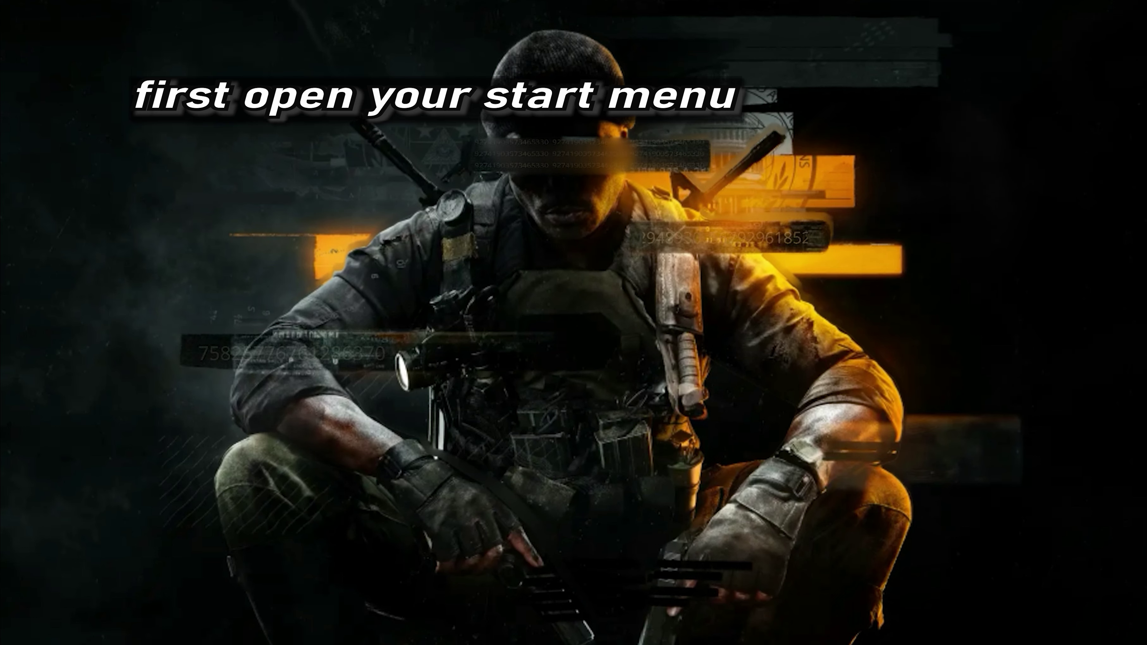
Open Windows Settings and go to the Sound page of the System category
key("super")
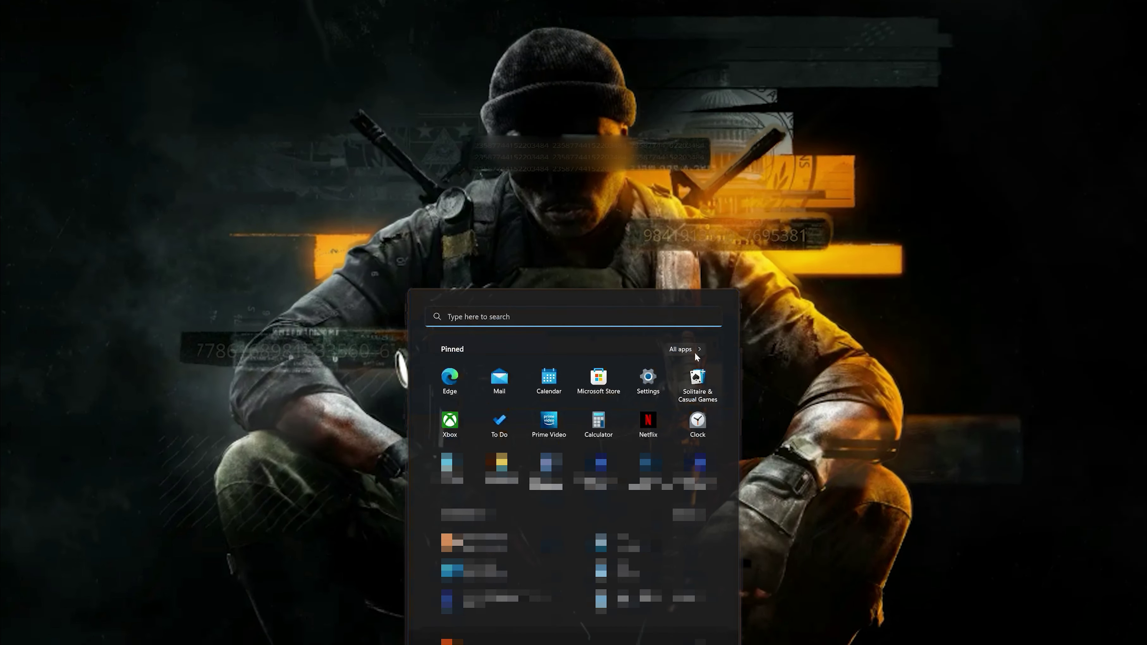
left_click(654, 380)
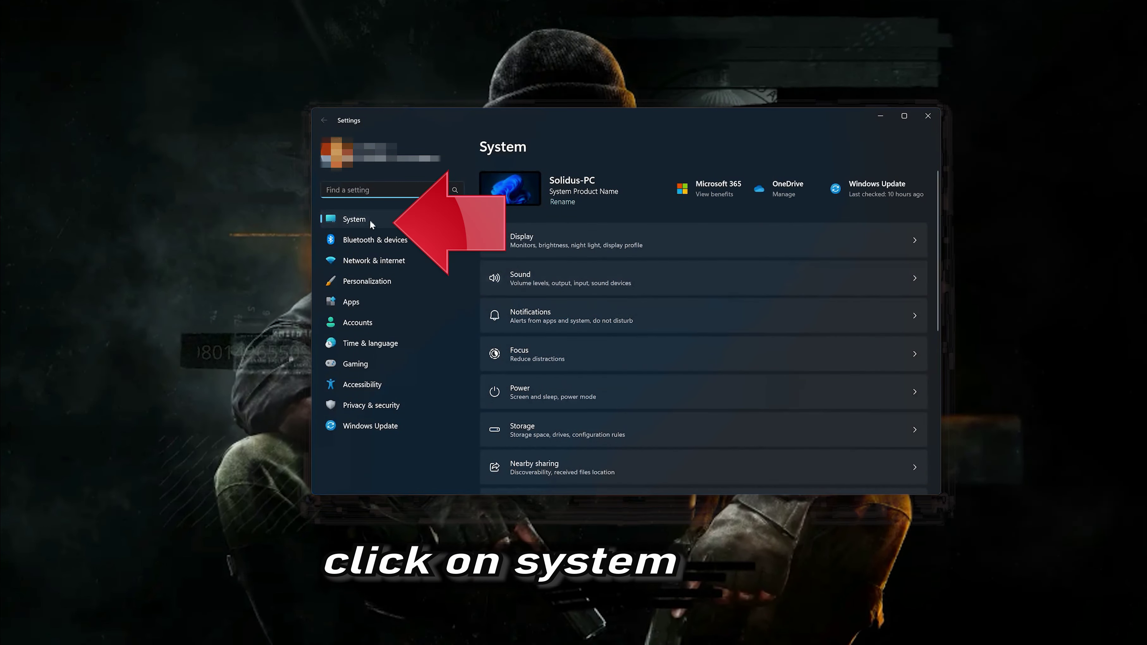
left_click(394, 221)
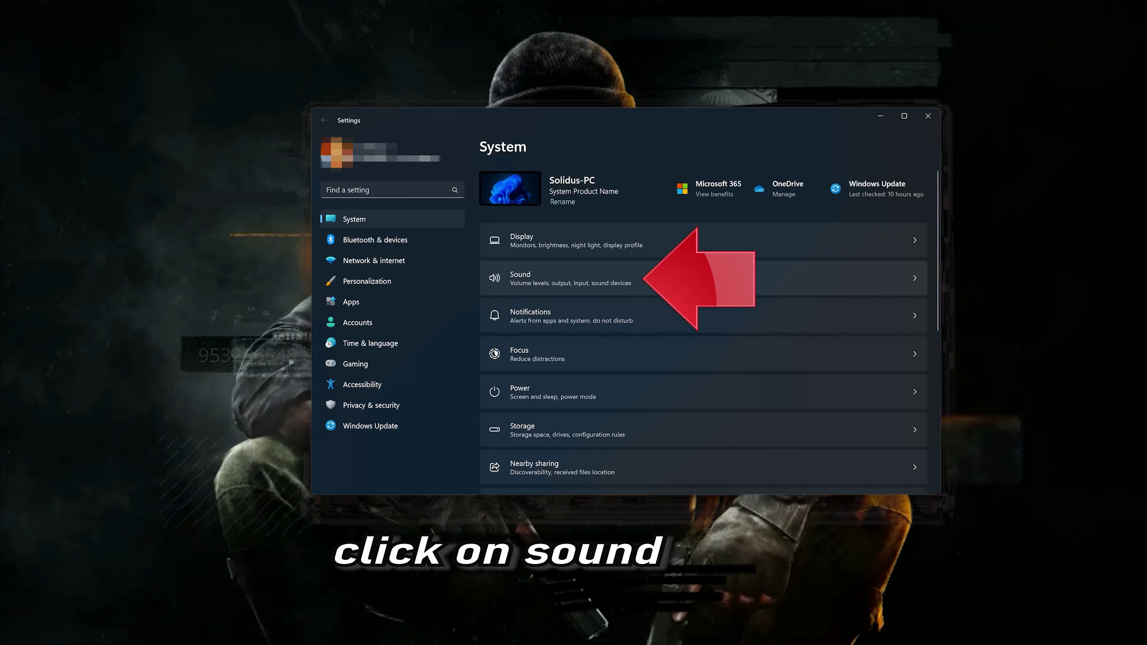
left_click(683, 276)
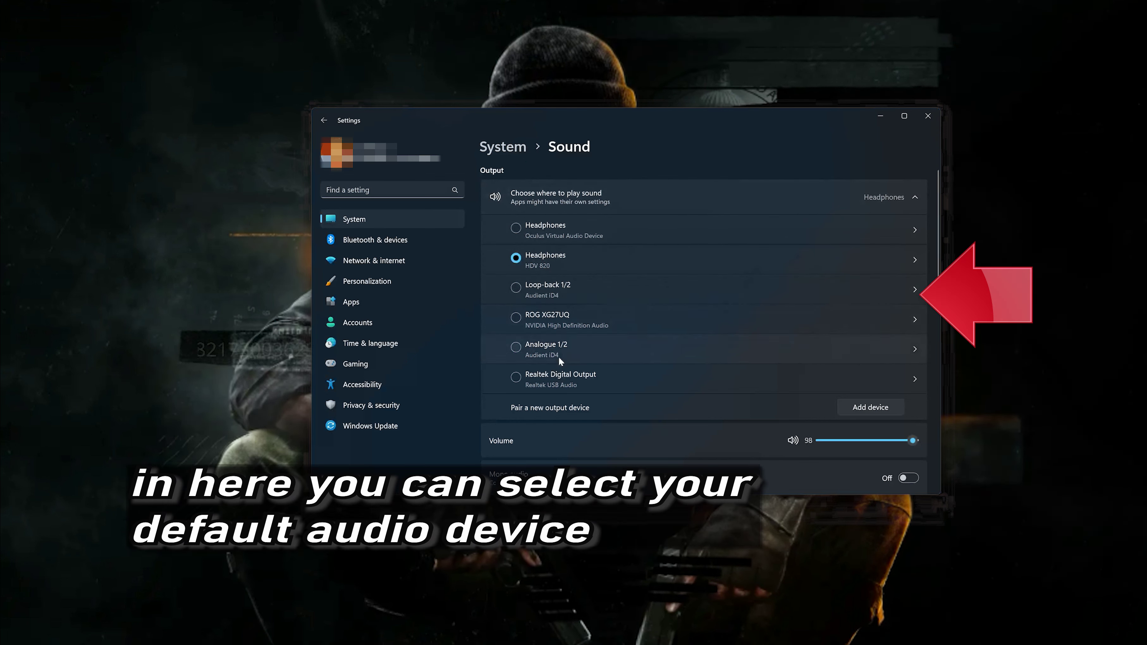
Select the HDV 820 headphones as the sound output device and view their properties before returning to the Sound page
left_click(548, 228)
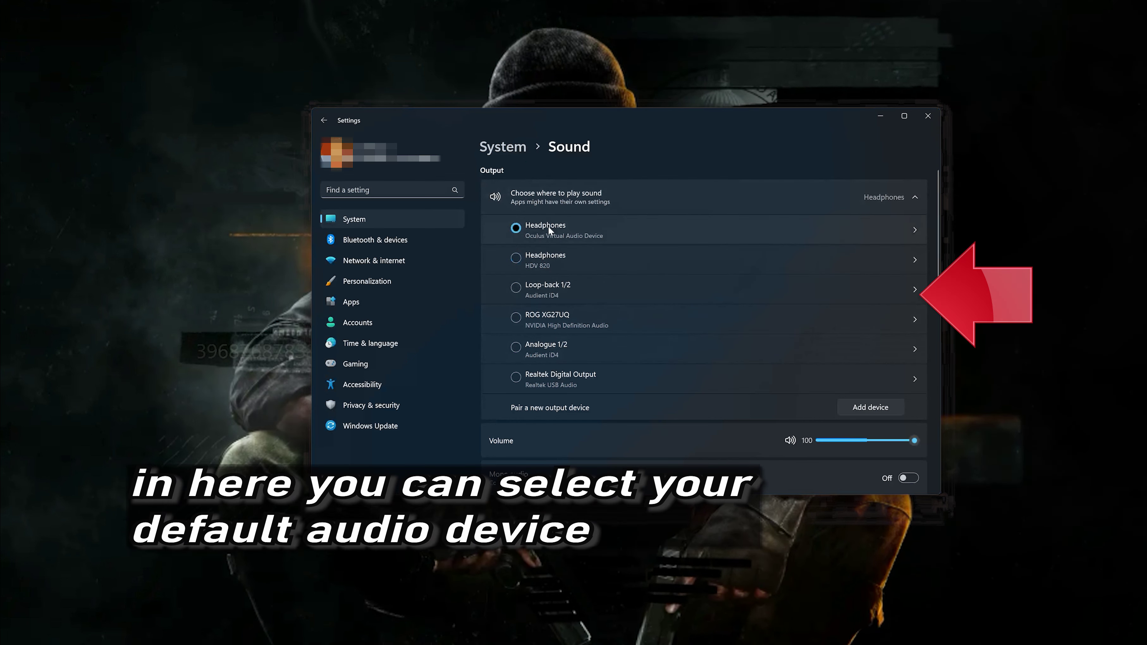
left_click(545, 259)
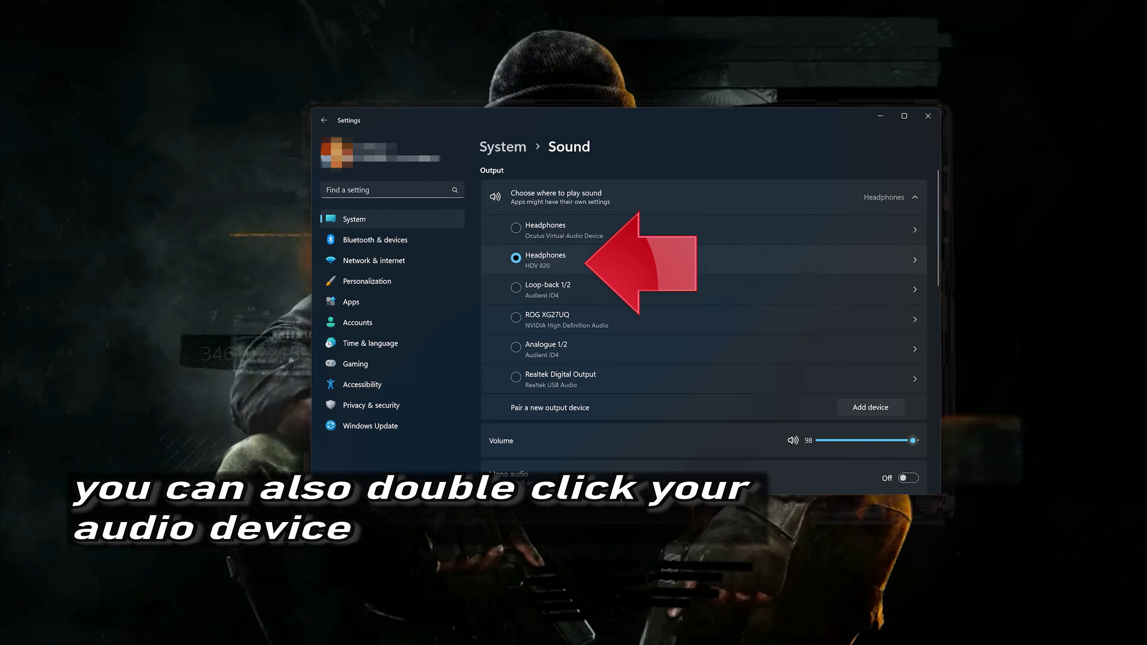
double_click(620, 257)
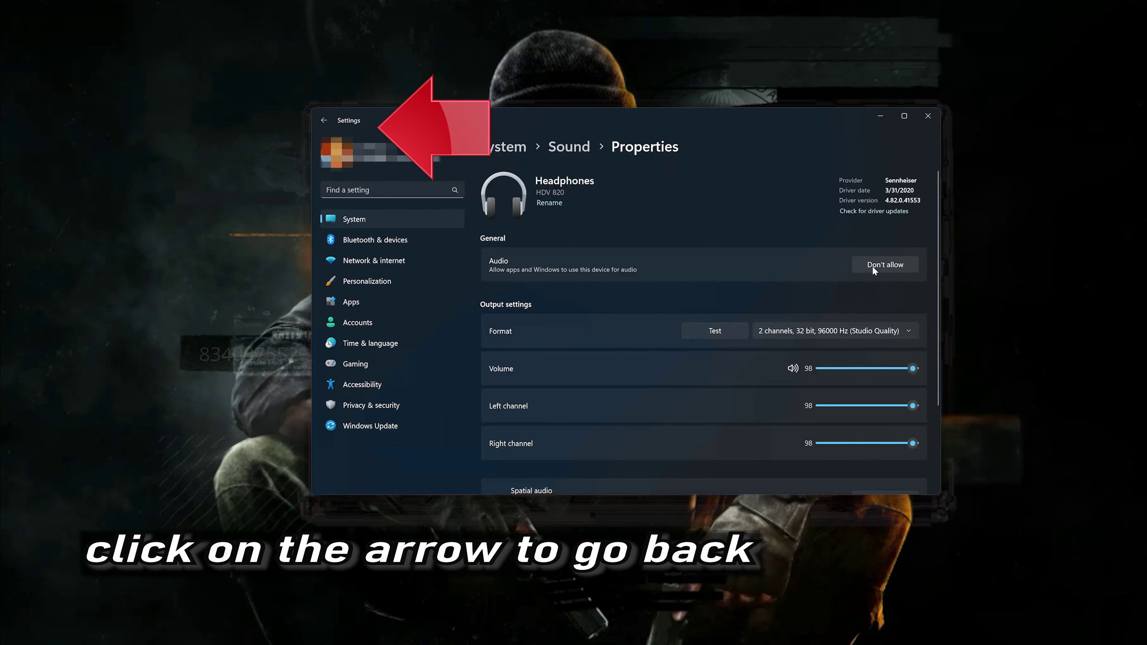
left_click(324, 118)
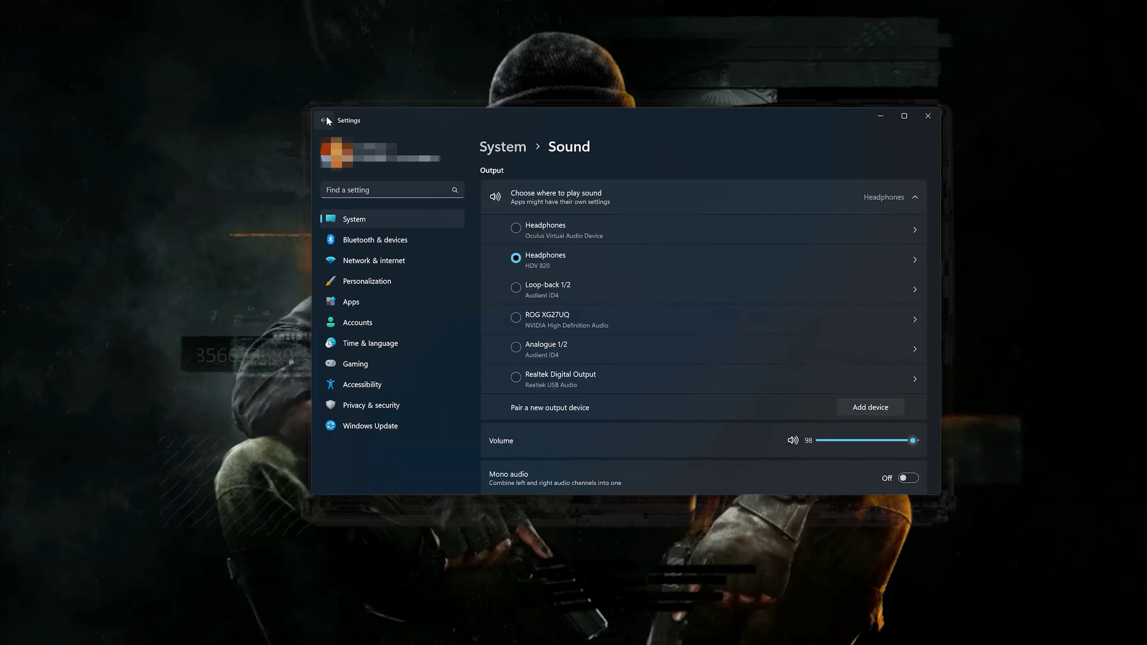
View the device types offered for pairing a new output device, and close the dialog and Settings without adding one
left_click(867, 409)
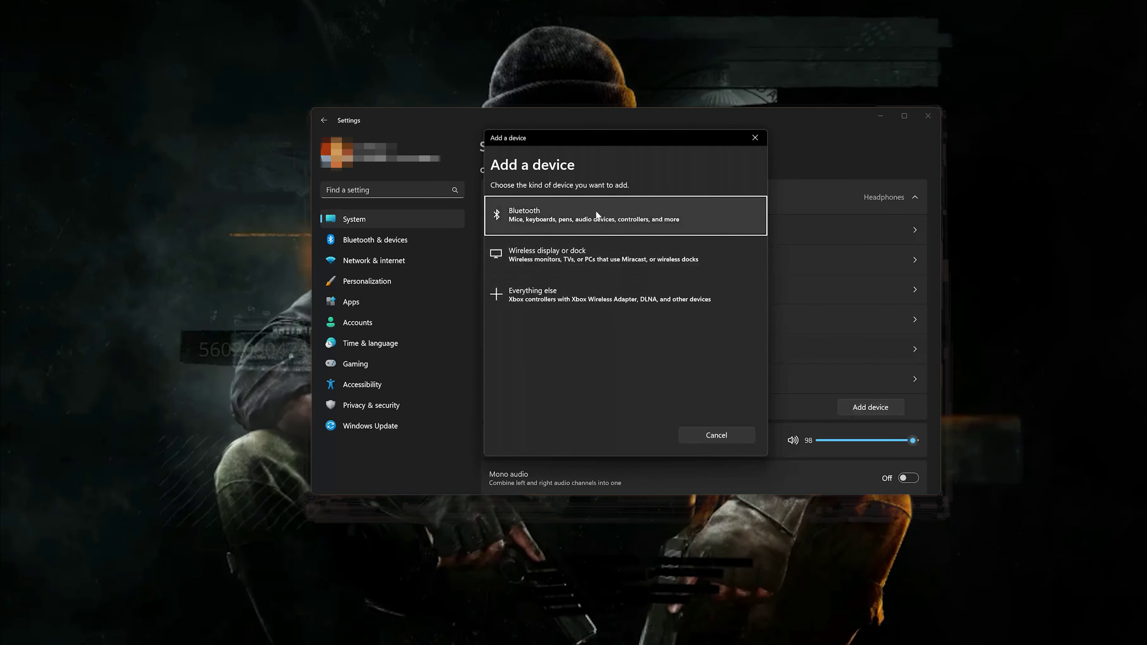
left_click(754, 138)
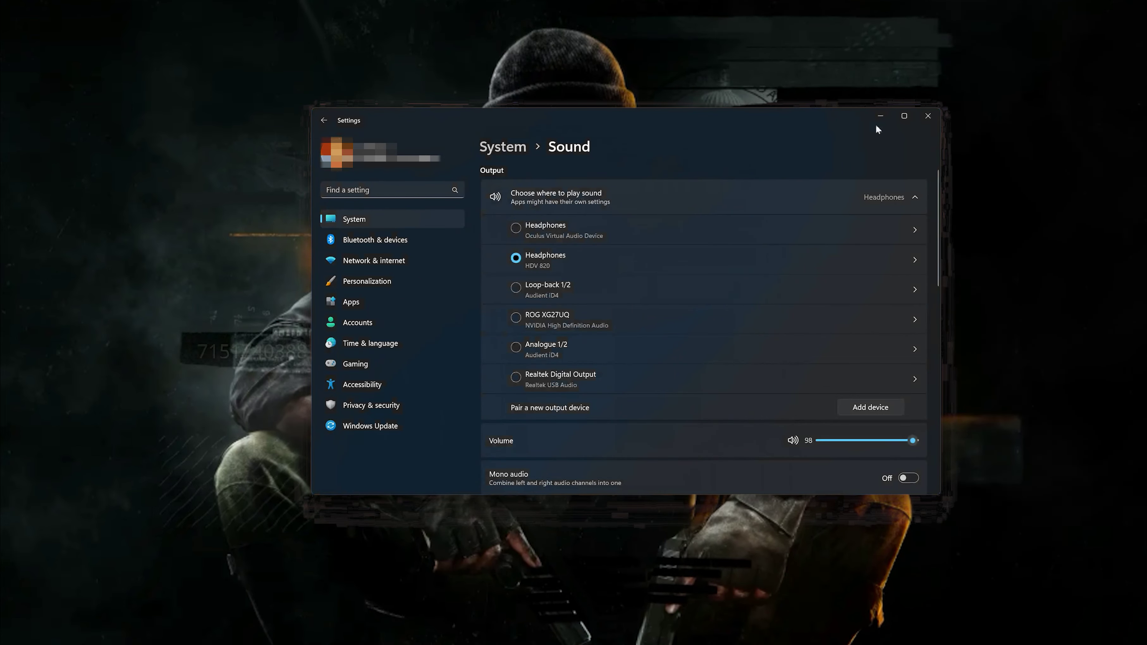
left_click(928, 115)
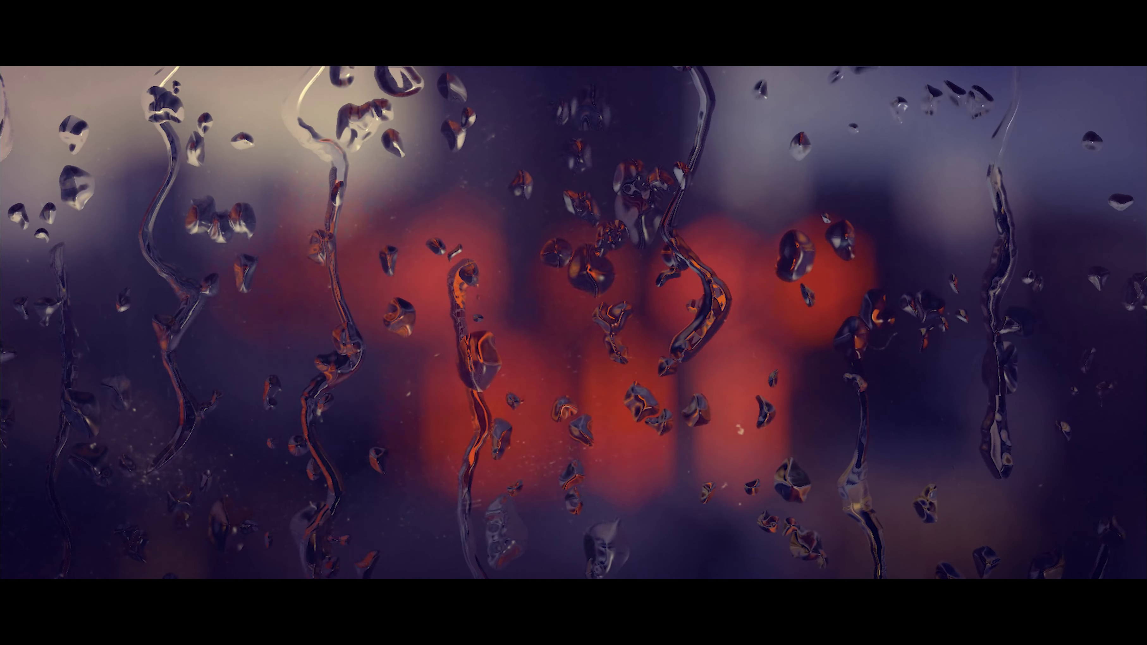